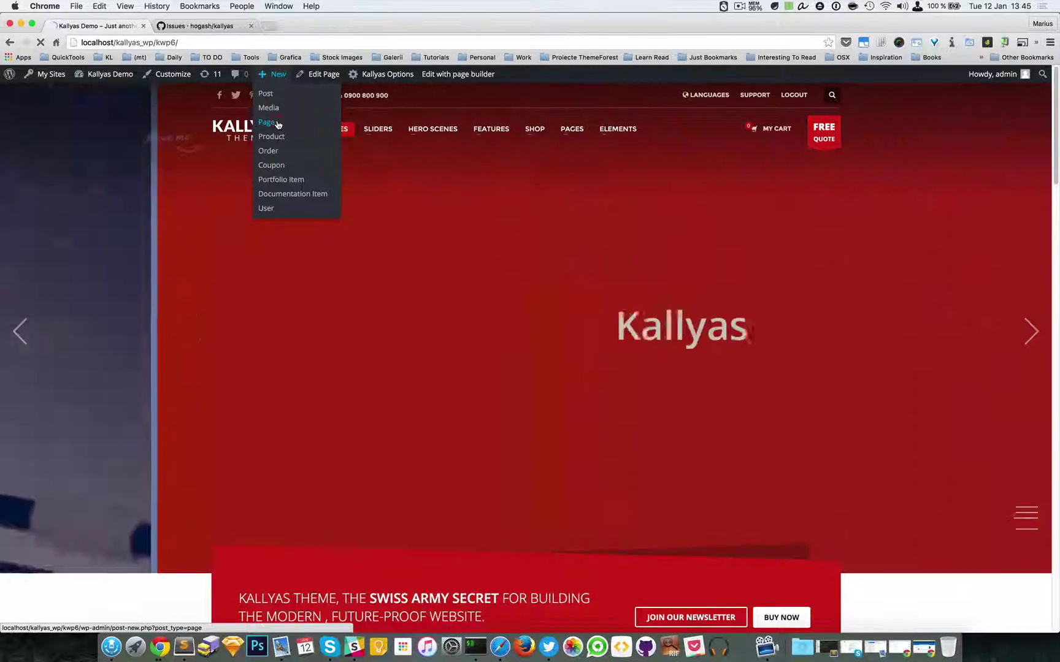
- Start a new WordPress page from the admin bar's New menu
left_click(278, 125)
type("Testing social icons element")
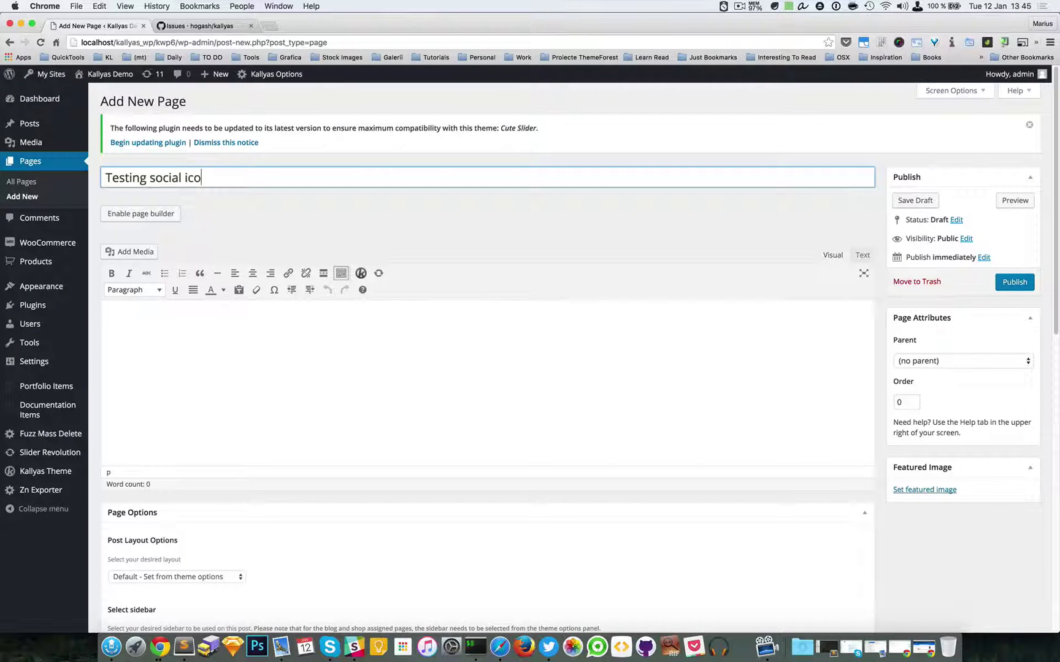
- Enable the page builder, publish the page, and open it in the visual builder
left_click(137, 212)
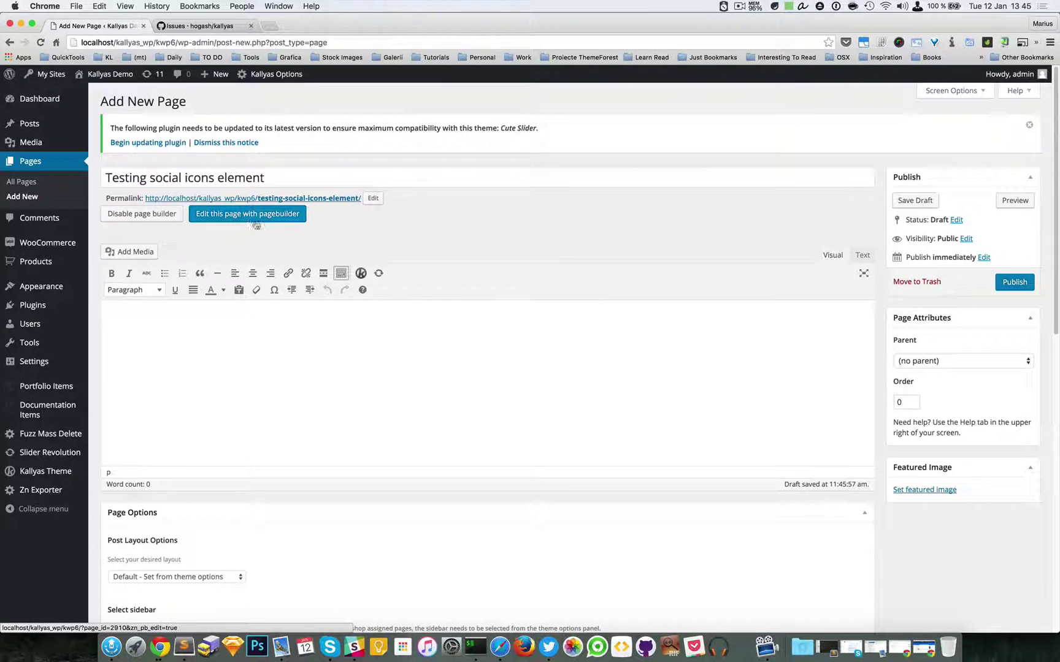
left_click(249, 216)
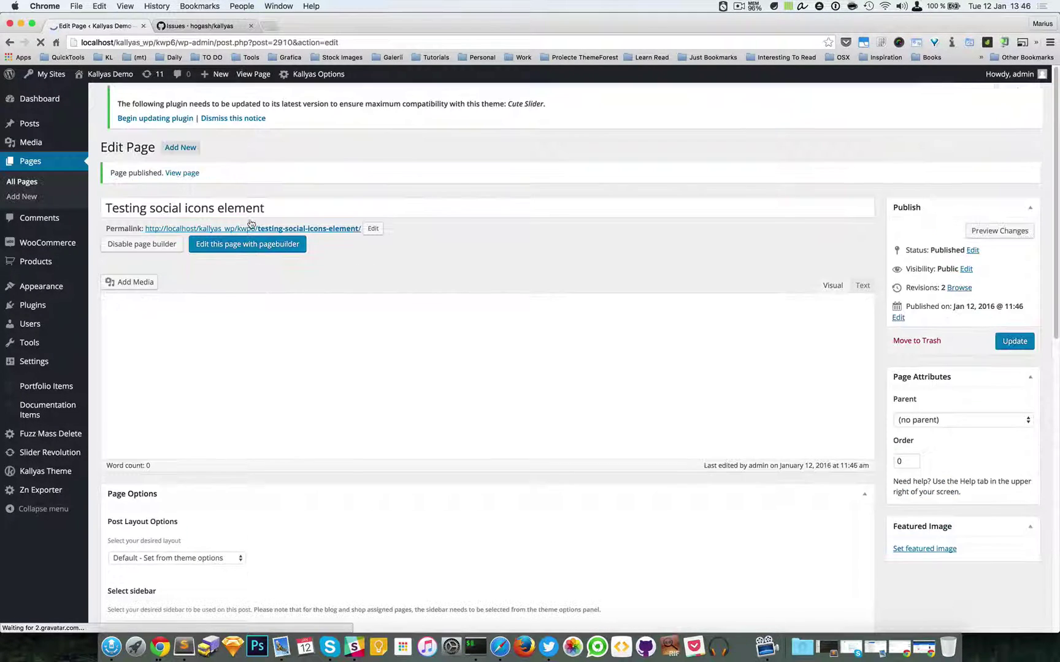
left_click(254, 249)
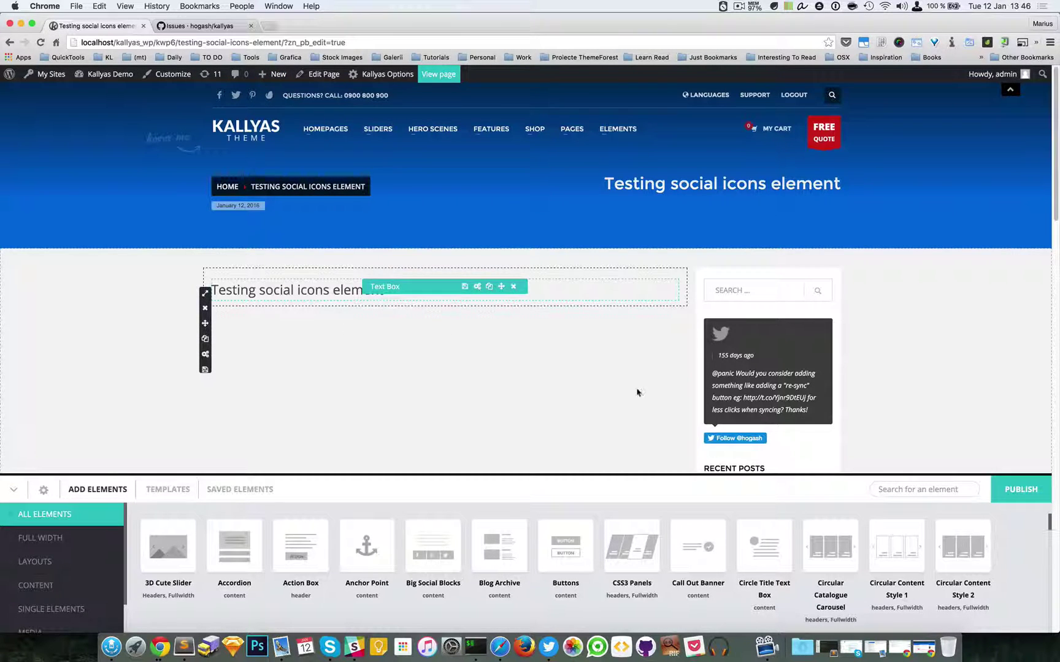
type("soci")
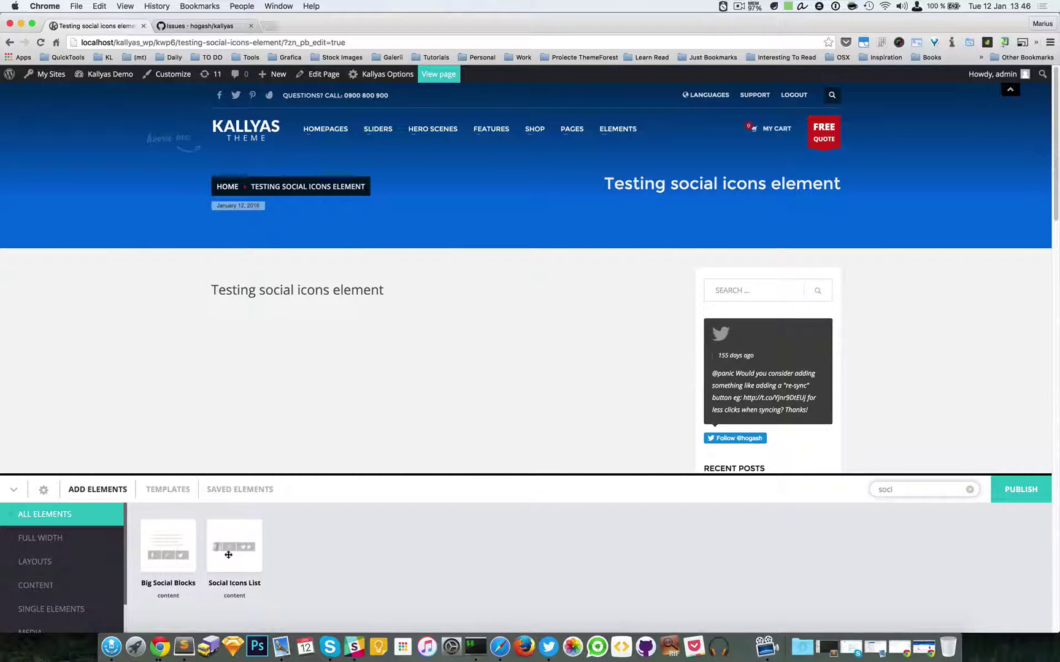
- Place a Social Icons List element on the page and open its options
left_click_drag(234, 560, 300, 301)
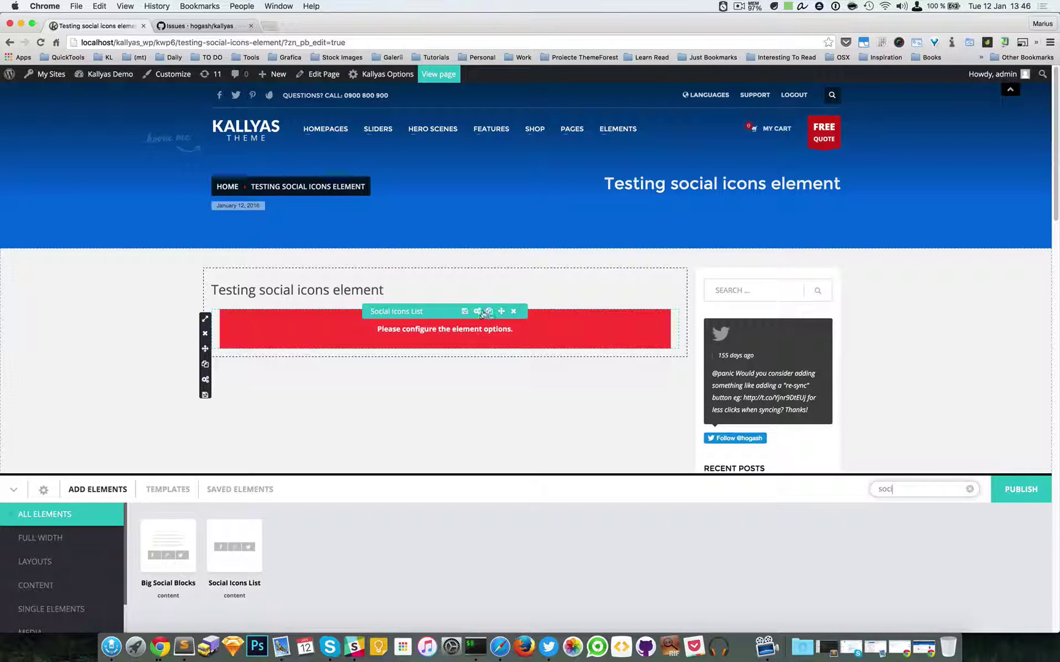
left_click(480, 313)
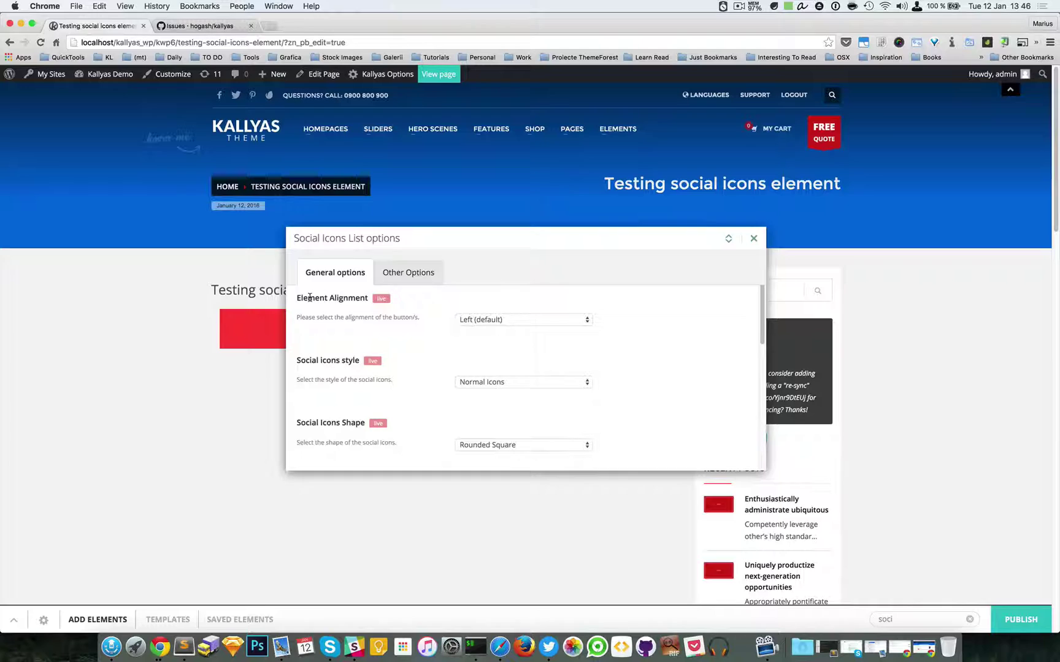
- Keep alignment at Left, add a first social icon entry, and open its settings
left_click_drag(430, 254, 597, 374)
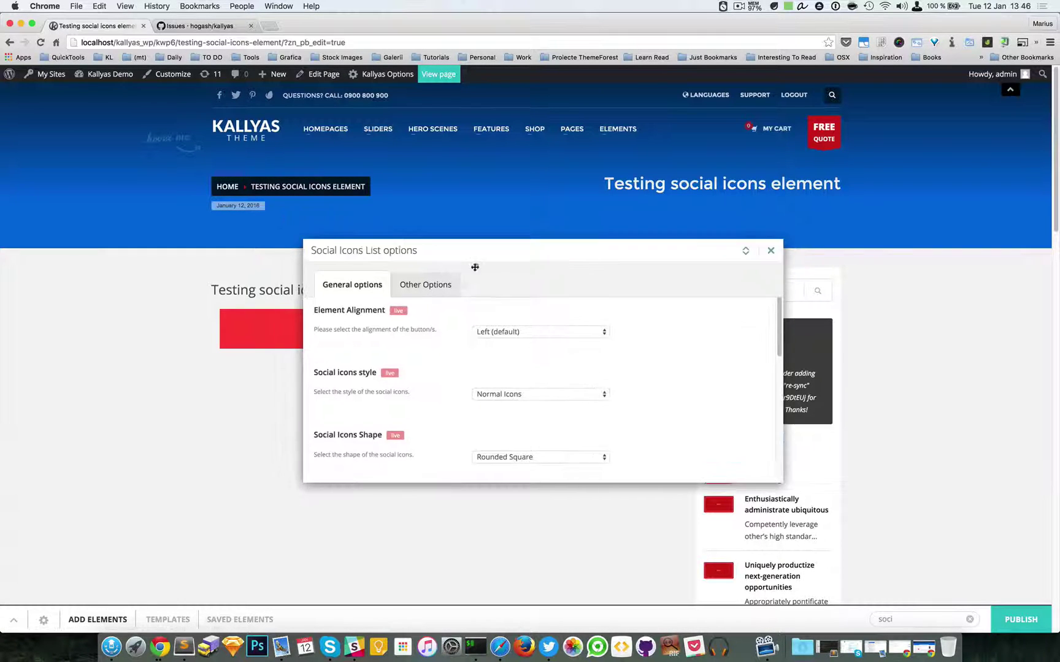
left_click(627, 447)
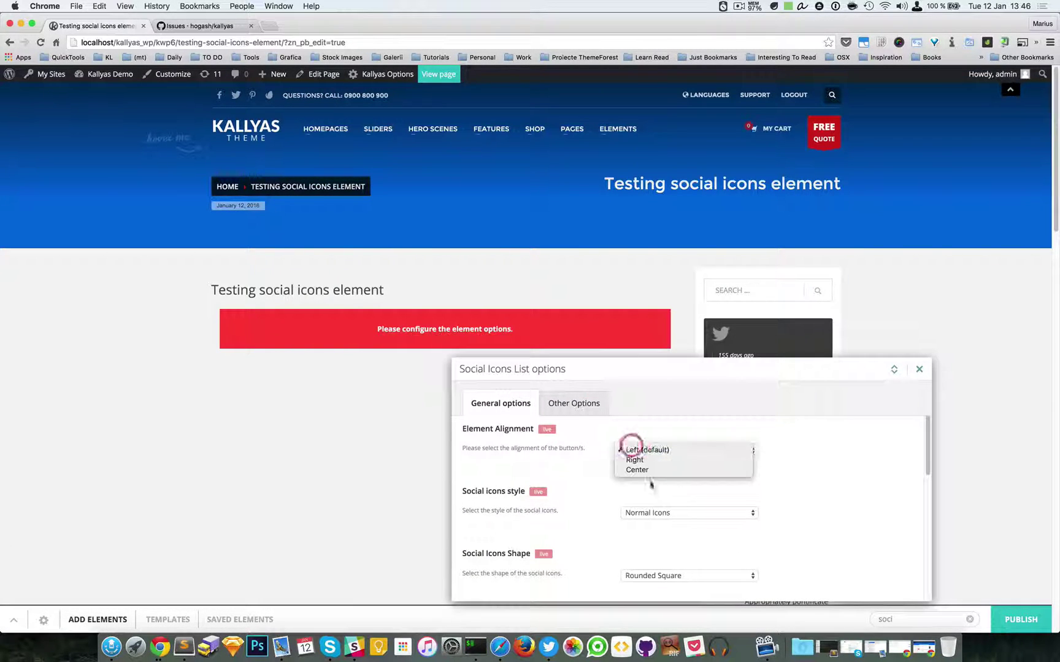
left_click(587, 498)
scroll(587, 513, "down", 1)
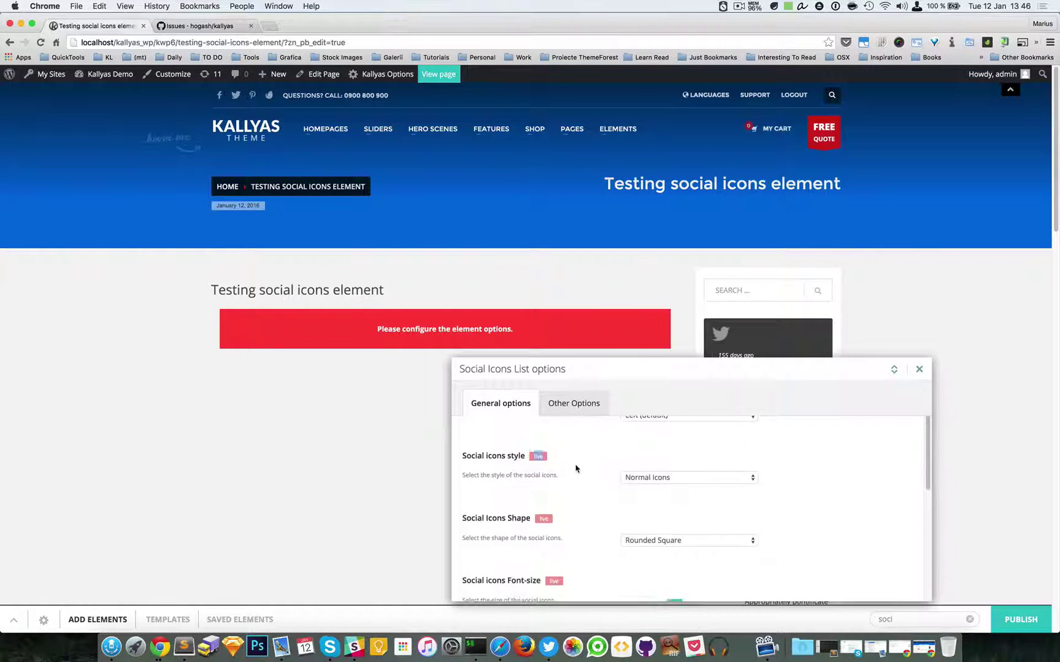
scroll(575, 467, "down", 2)
scroll(574, 467, "down", 1)
scroll(576, 469, "down", 1)
scroll(576, 470, "down", 5)
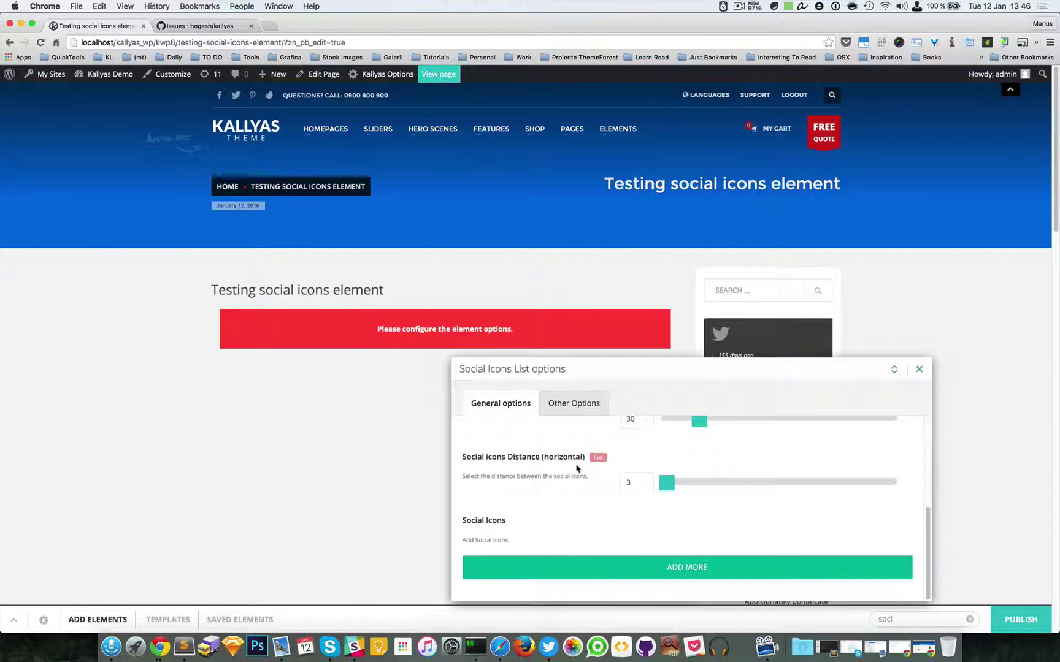
left_click(579, 573)
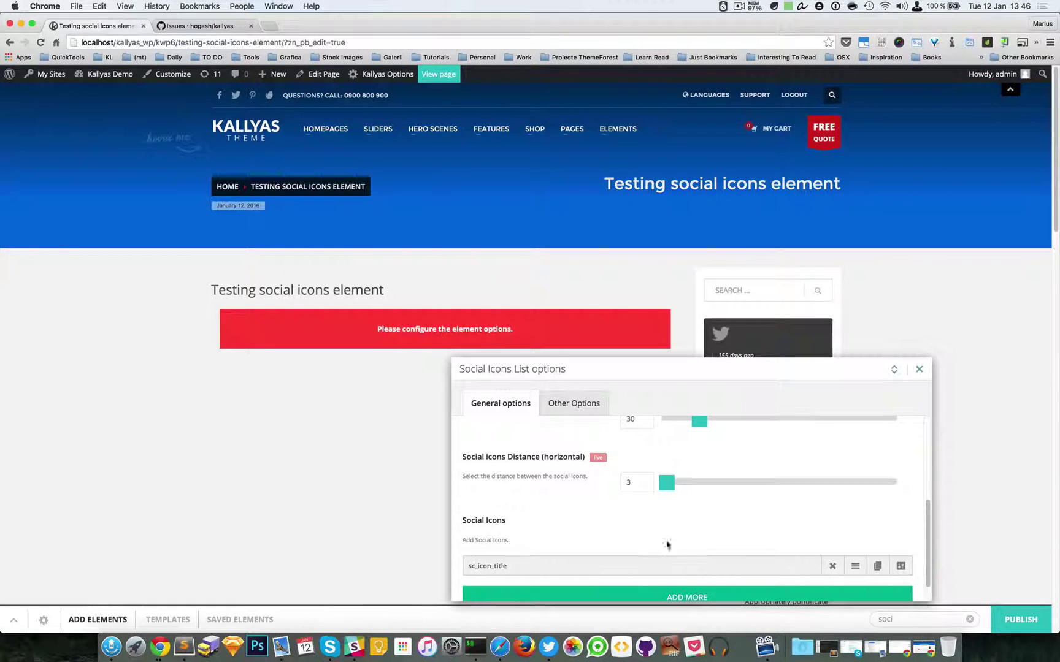
scroll(675, 543, "down", 1)
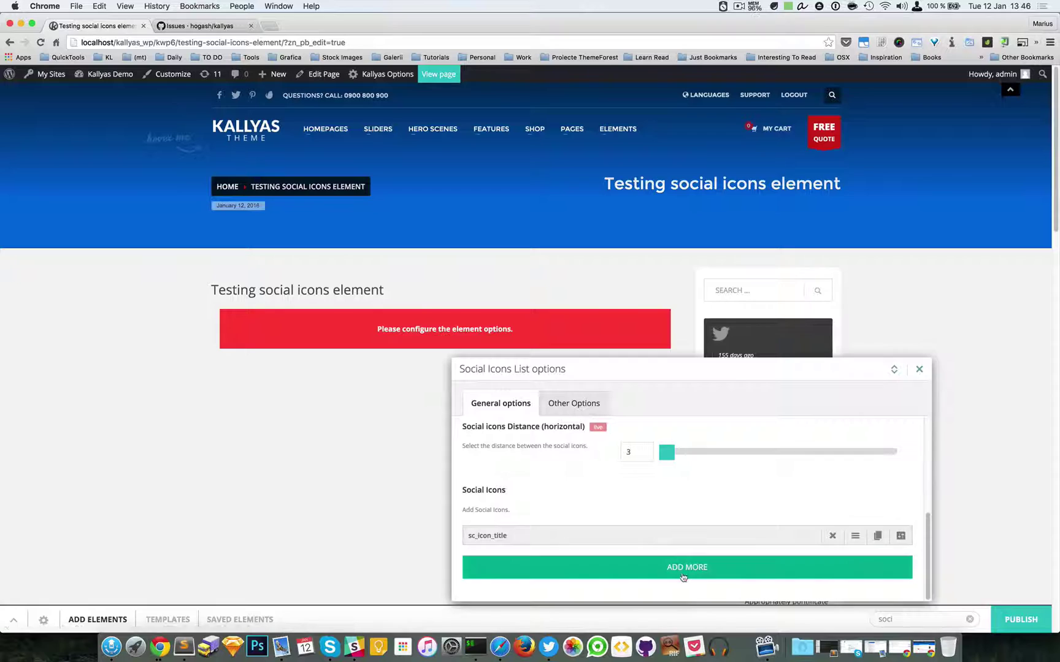
left_click(900, 537)
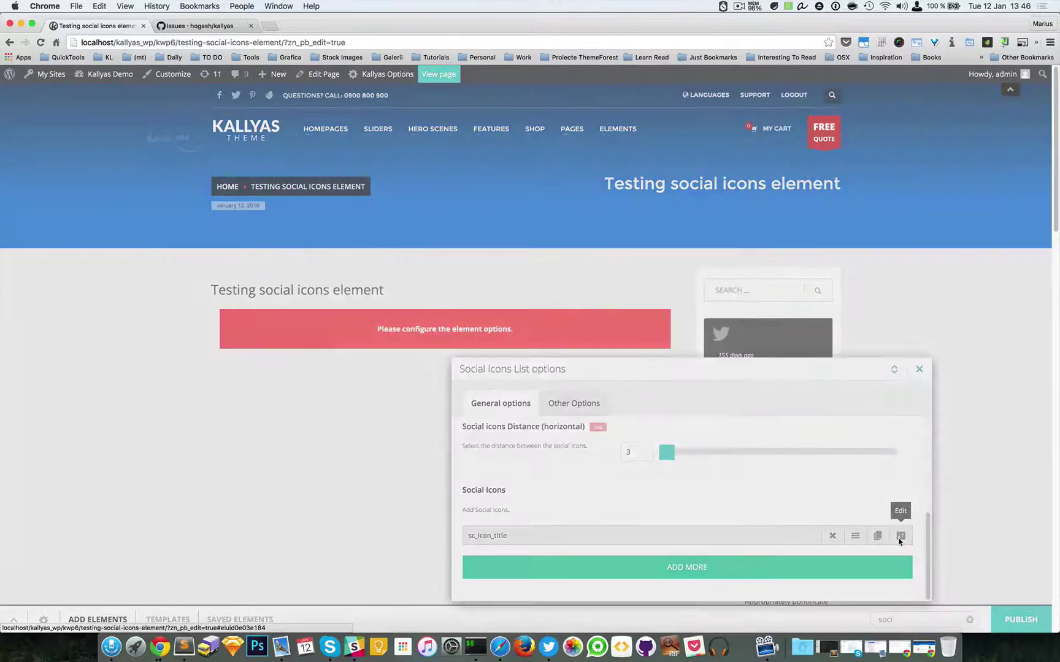
type("Facebook")
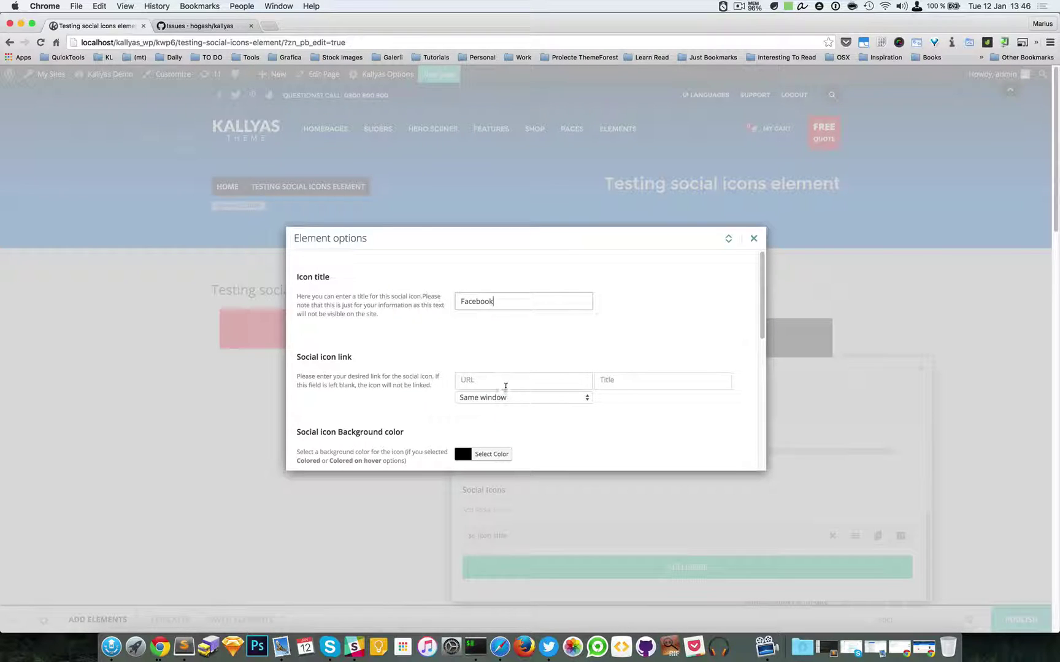
type("#")
- Title the Facebook link 'Follow us' and give it a provisional blue background
left_click(636, 379)
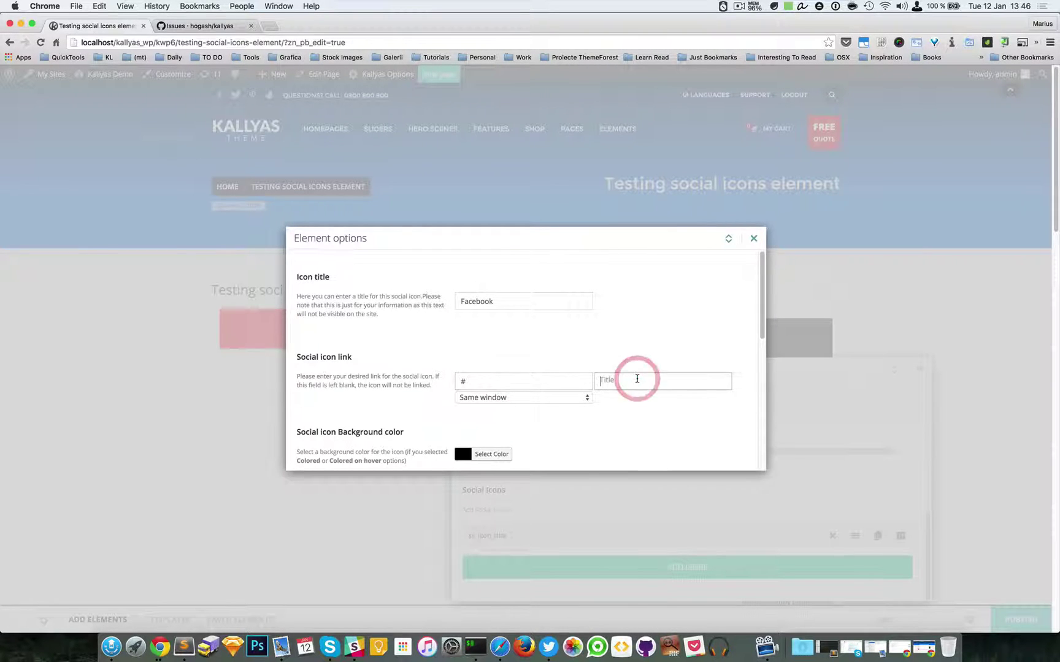
type("Follow us")
scroll(609, 405, "down", 1)
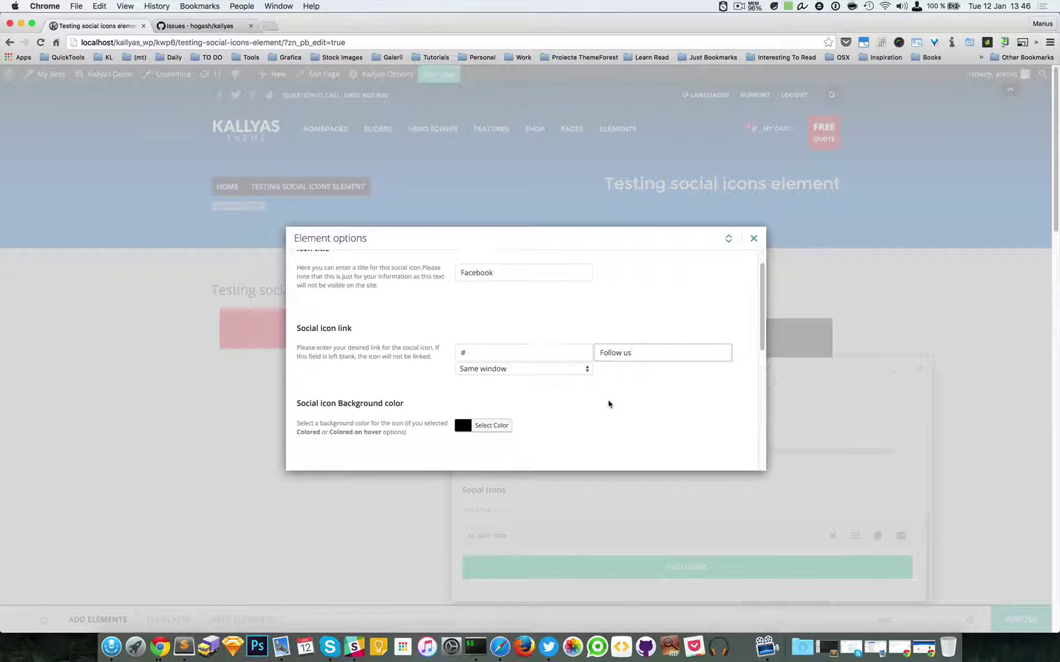
scroll(530, 399, "down", 2)
left_click(503, 379)
scroll(510, 380, "down", 3)
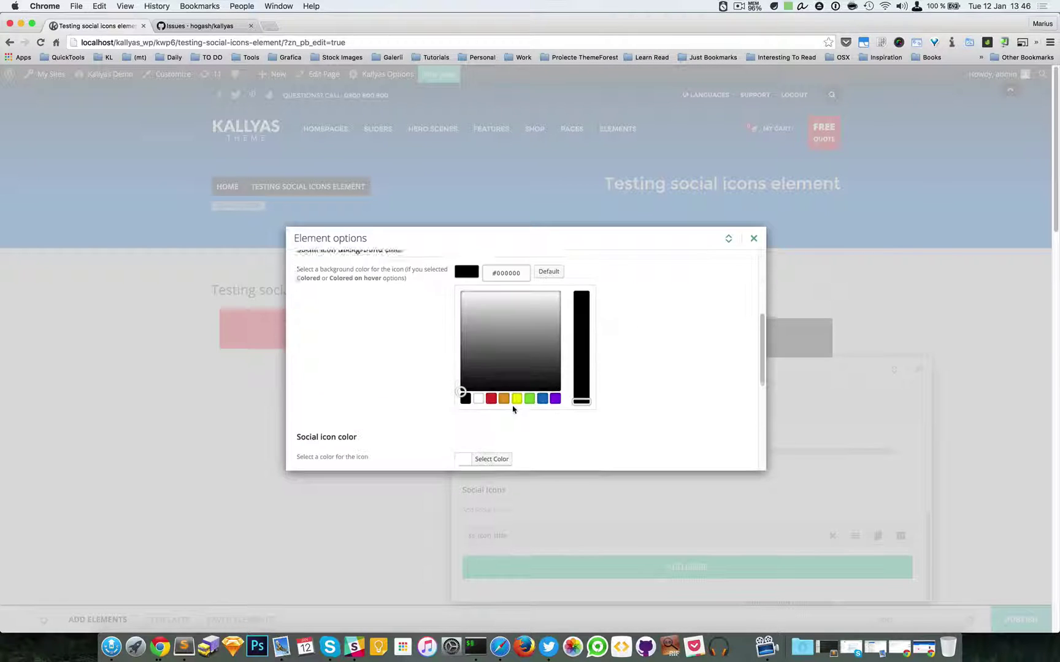
left_click(541, 391)
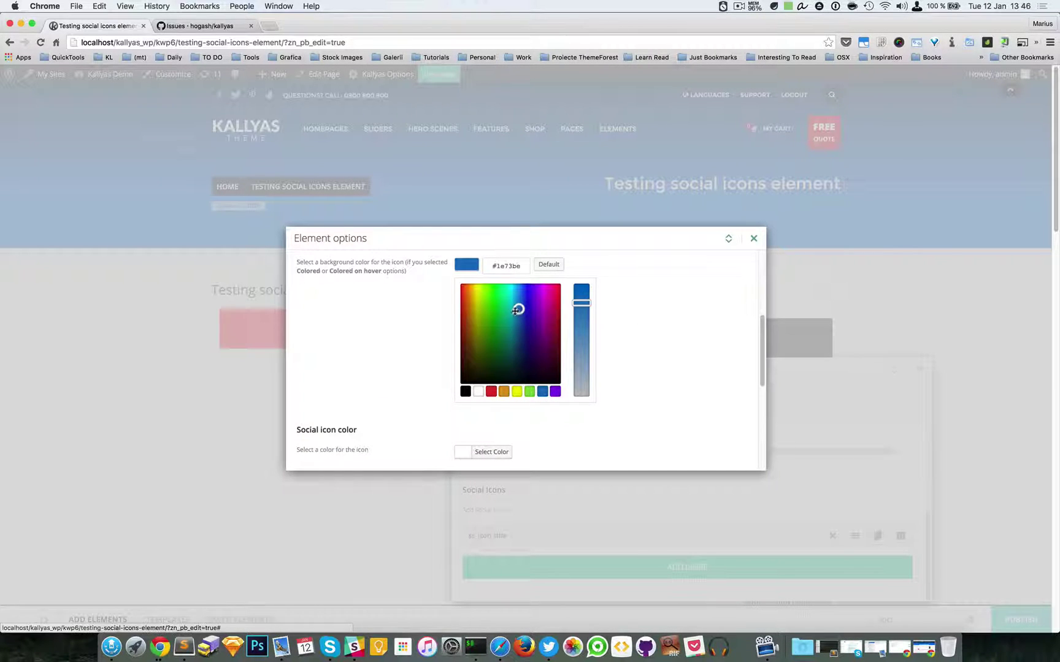
left_click_drag(517, 308, 516, 306)
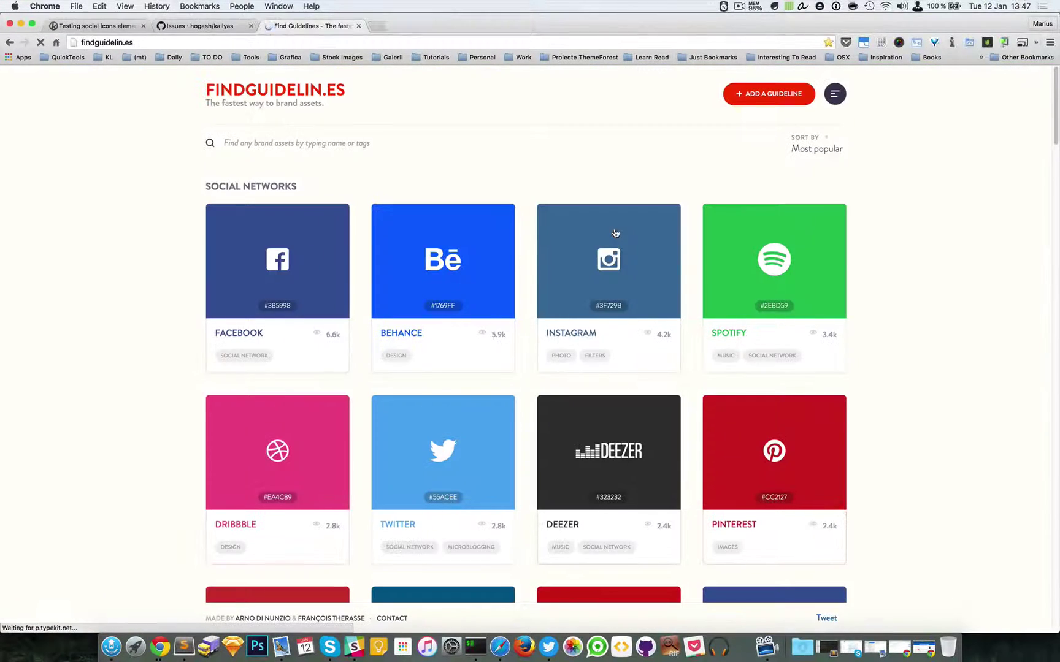
scroll(779, 294, "down", 1)
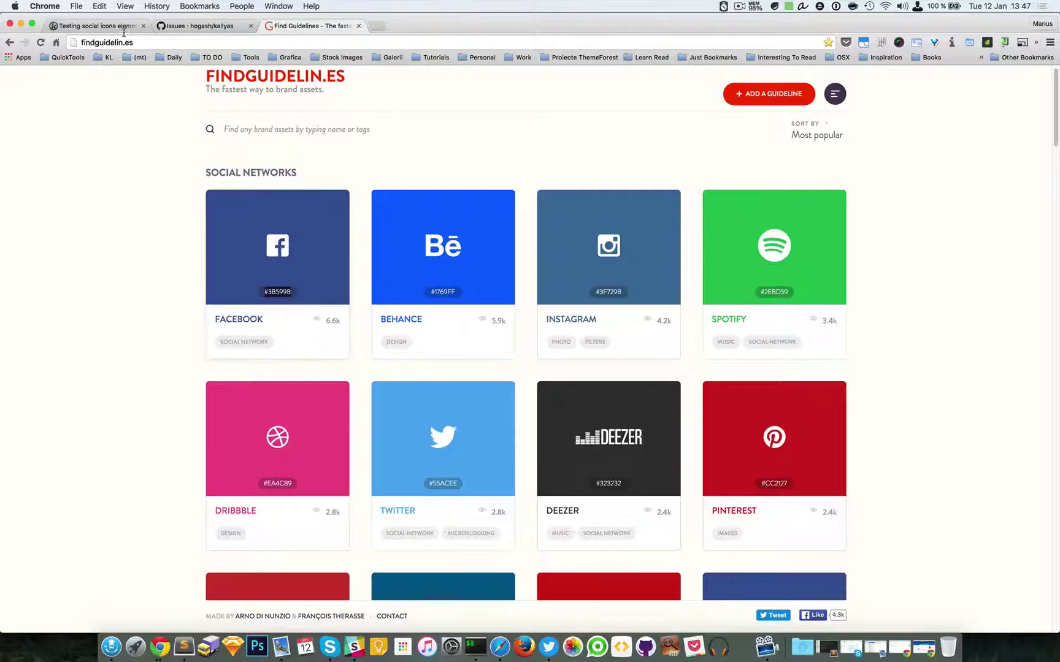
left_click(95, 26)
- Set the Facebook background to #3B5998, pick its social icon, and close the entry
left_click(468, 266)
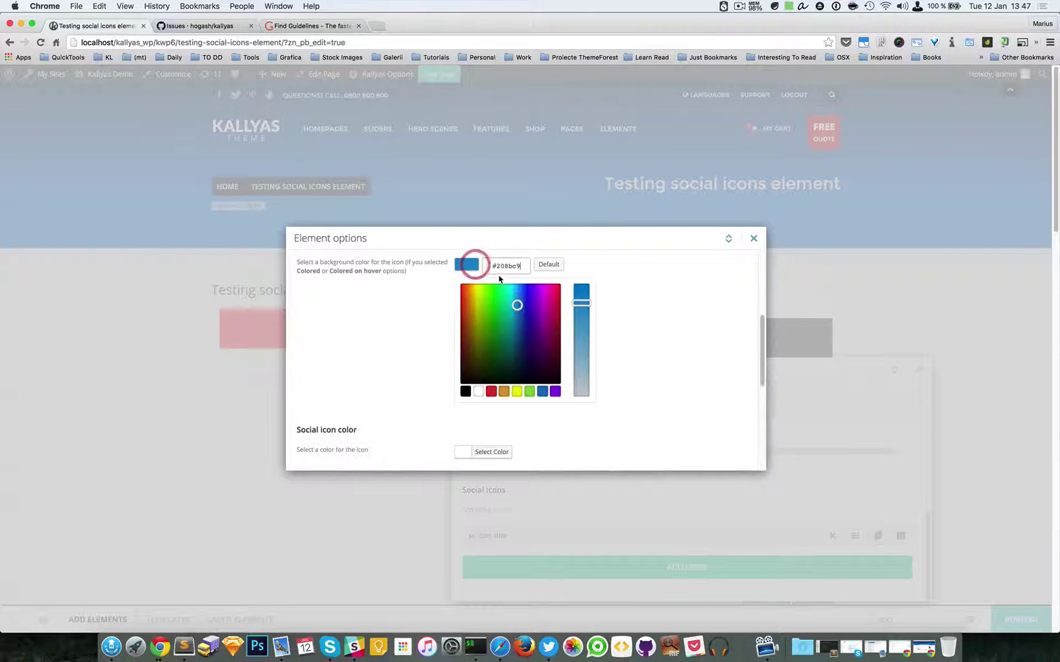
type("#3B5998")
left_click(638, 278)
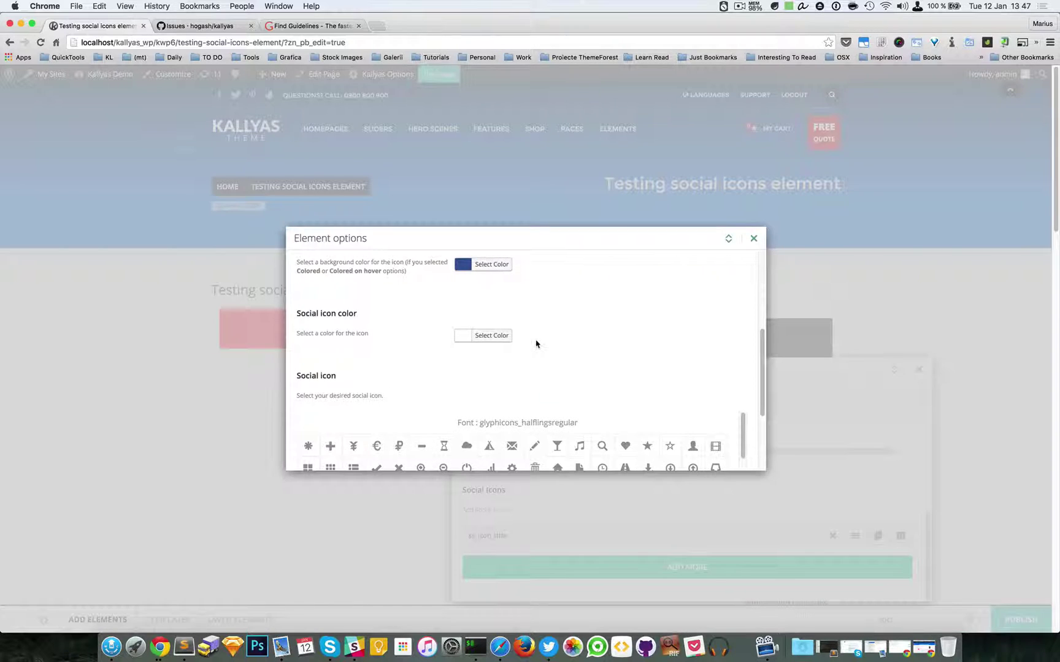
scroll(536, 343, "up", 1)
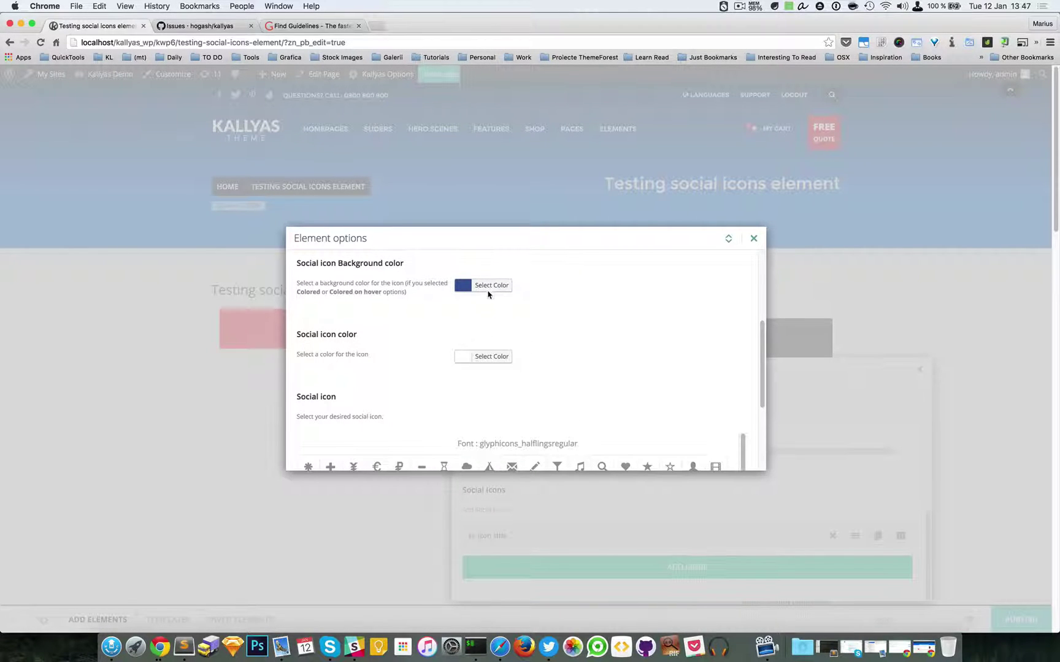
scroll(497, 355, "down", 3)
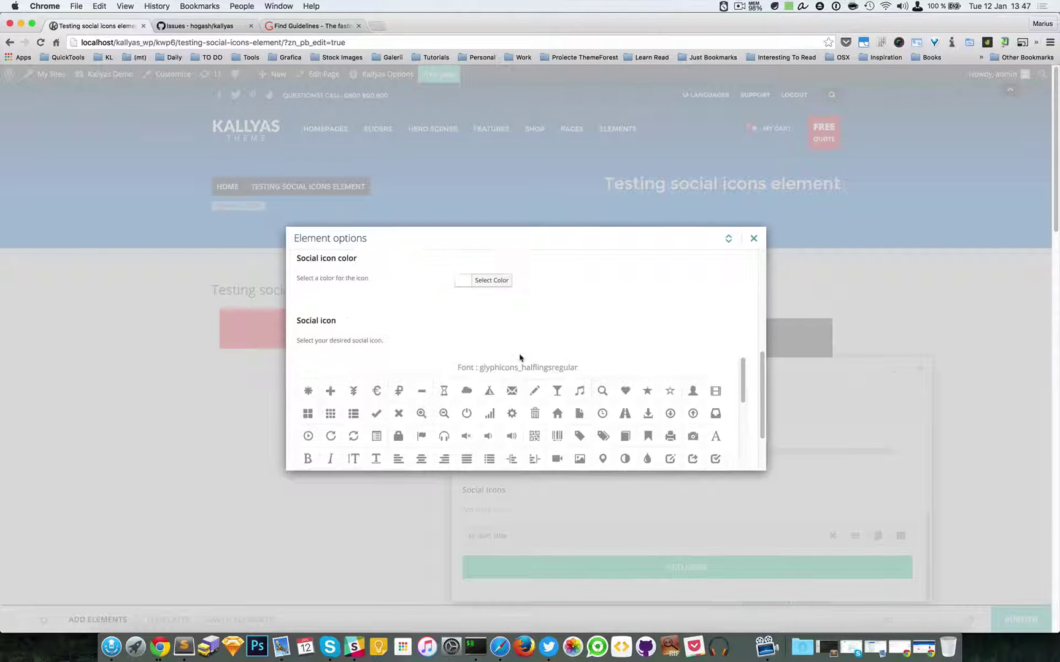
scroll(698, 366, "down", 2)
scroll(699, 367, "down", 5)
scroll(698, 366, "down", 3)
scroll(698, 366, "down", 2)
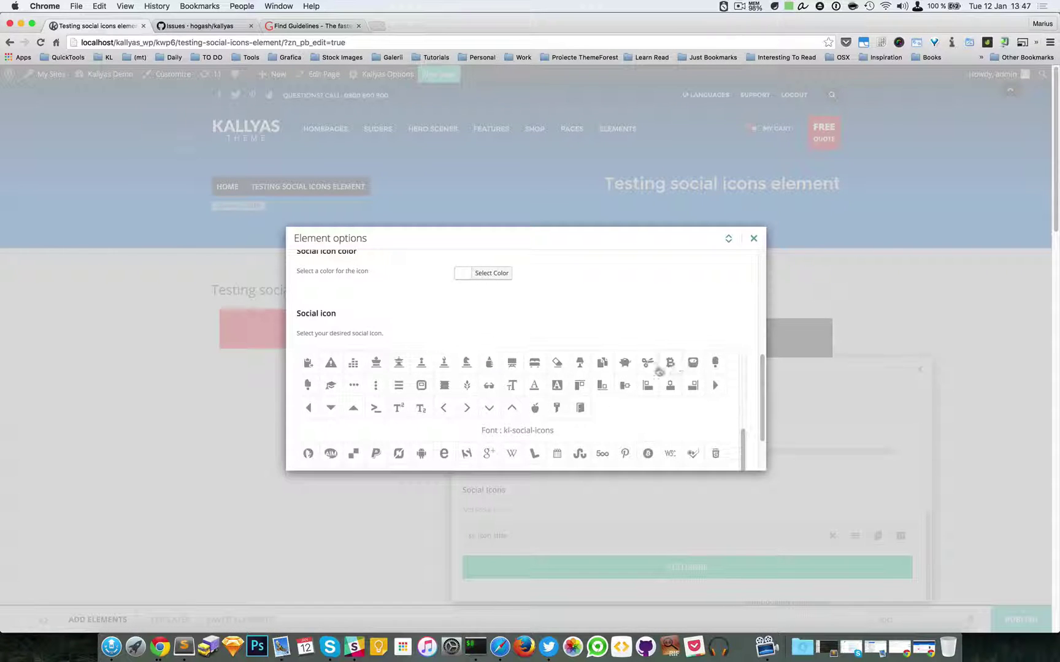
scroll(657, 372, "down", 2)
scroll(515, 450, "down", 1)
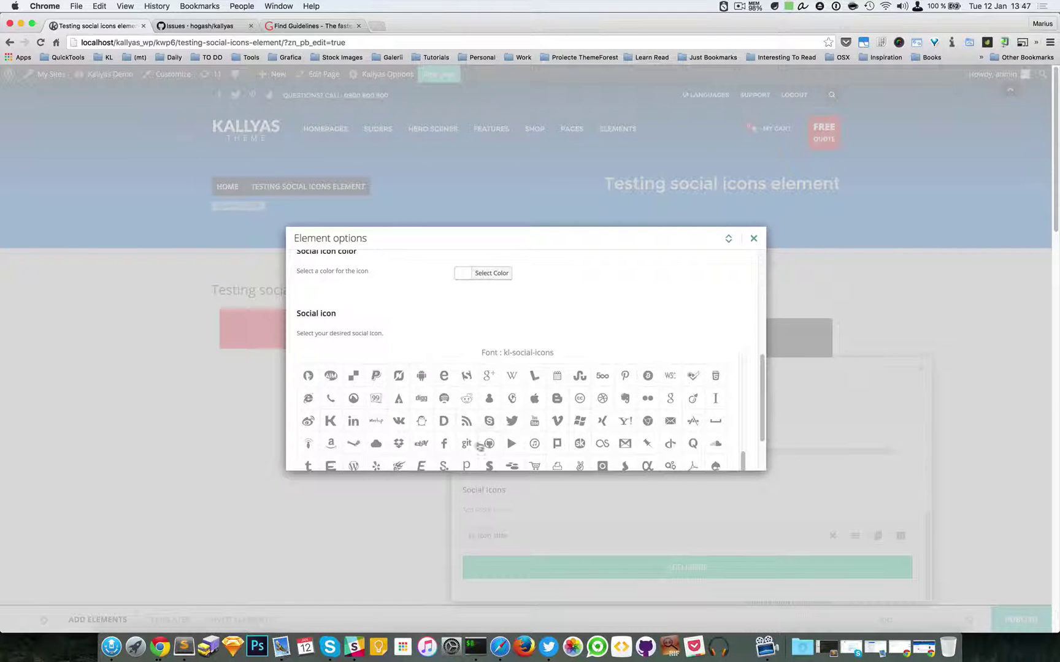
left_click(446, 446)
left_click(753, 238)
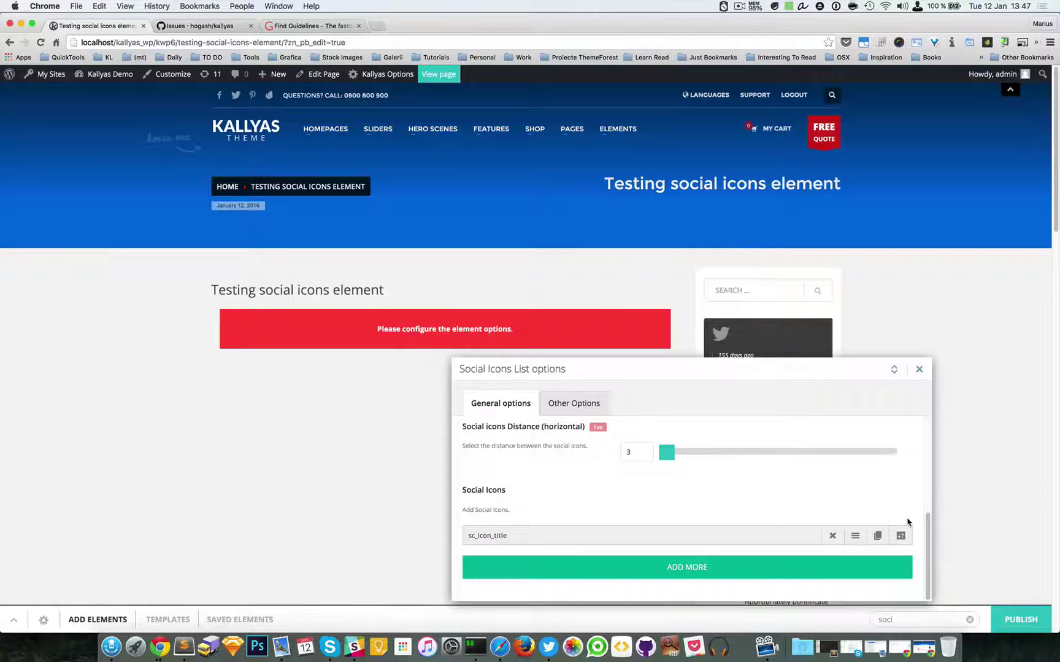
- Clone the Facebook entry twice and open one entry's settings
left_click(878, 536)
left_click(879, 555)
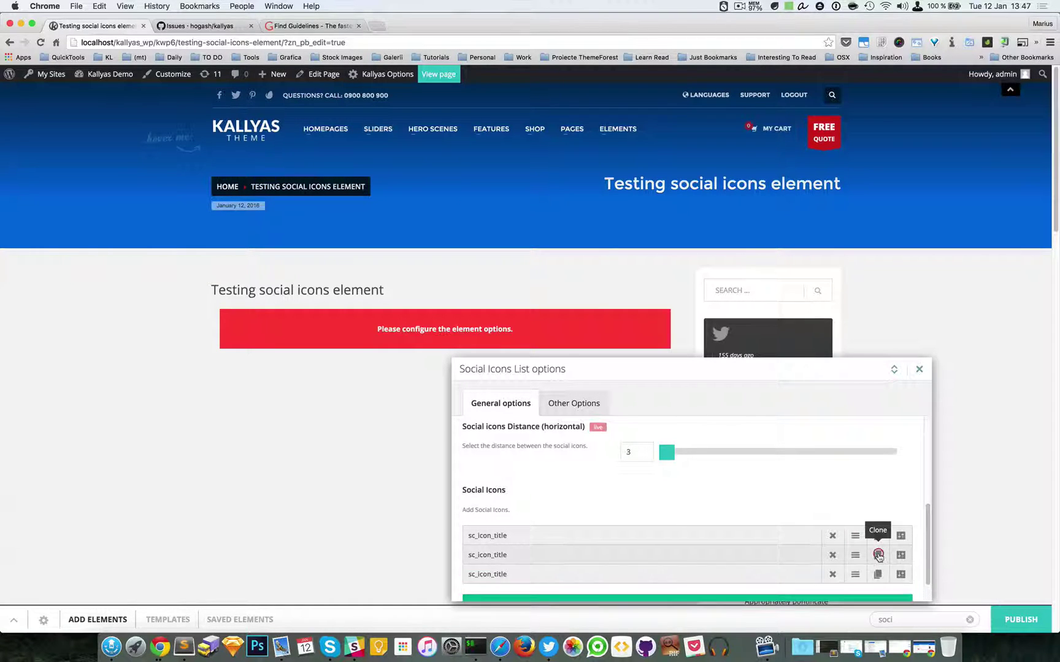
scroll(878, 555, "down", 1)
left_click(900, 516)
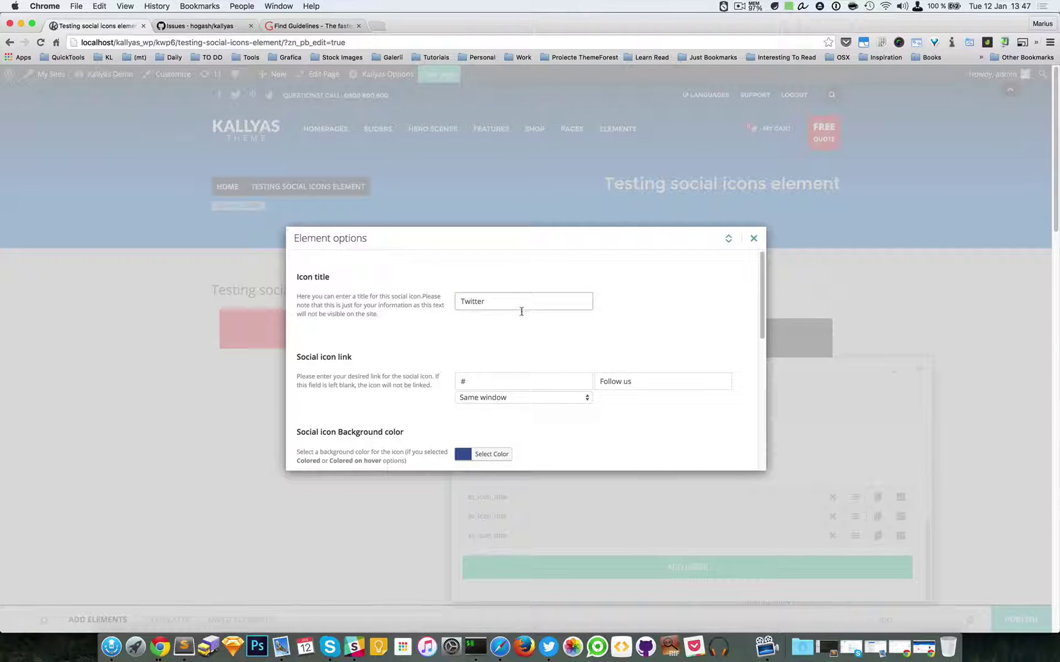
scroll(533, 372, "down", 1)
- Give that entry Twitter's light-blue #55ACEE background and the Twitter glyph
left_click(327, 30)
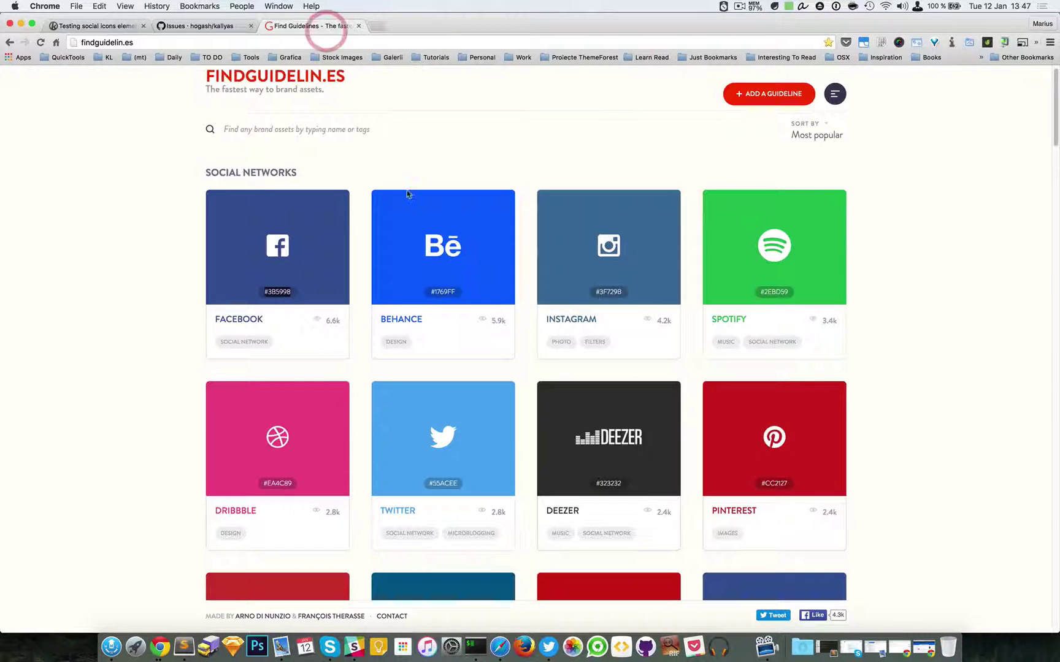
left_click(445, 484)
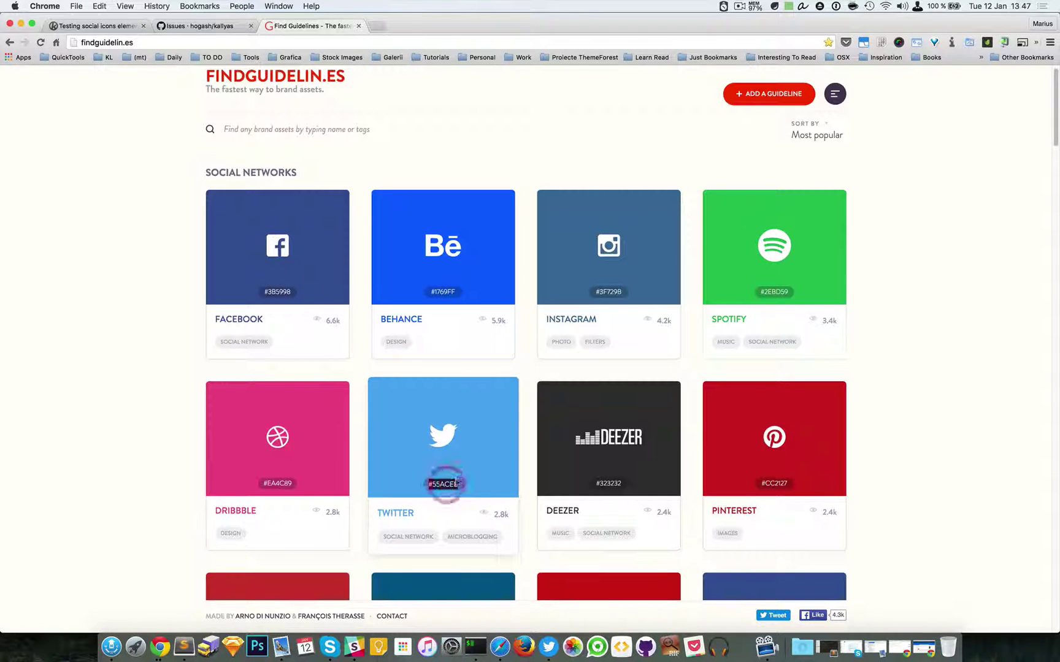
left_click(91, 26)
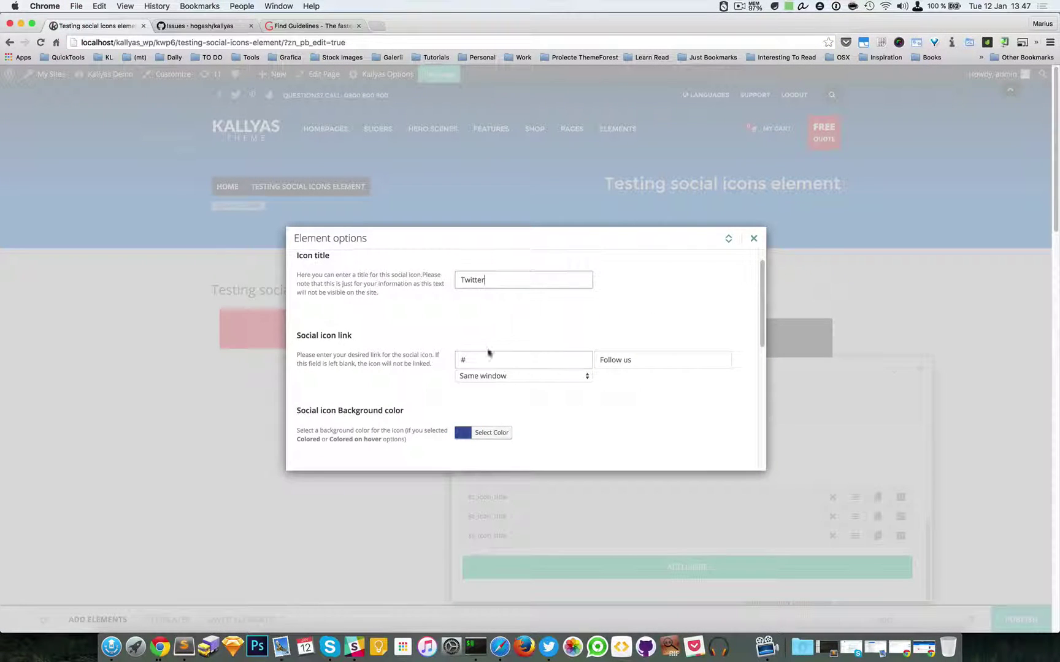
left_click(484, 432)
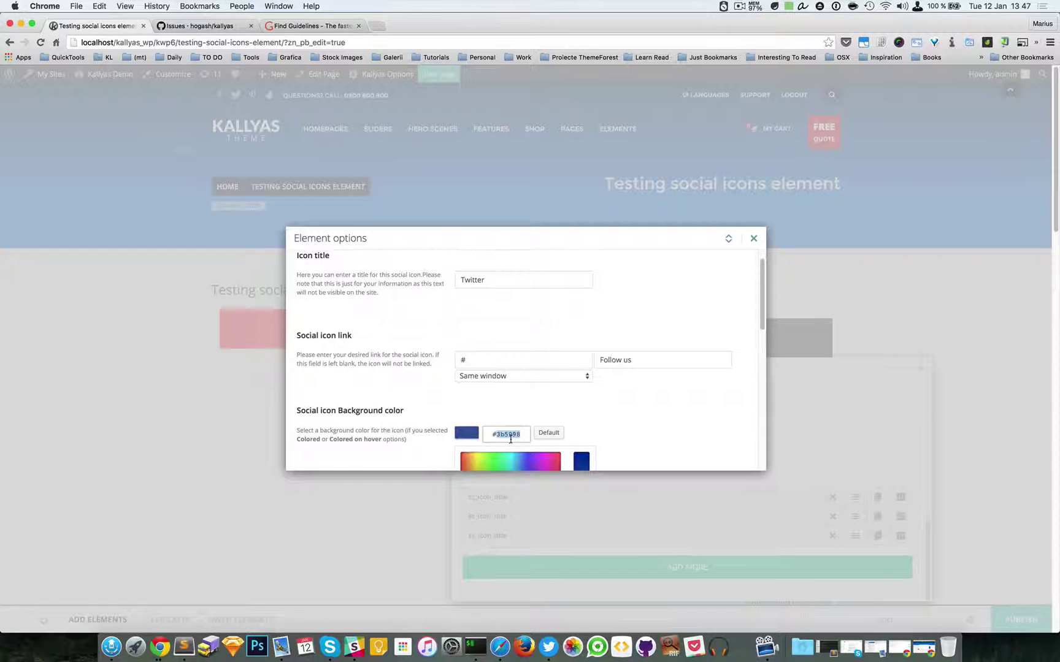
left_click(511, 439)
type("#55acee")
left_click(635, 414)
scroll(635, 416, "down", 3)
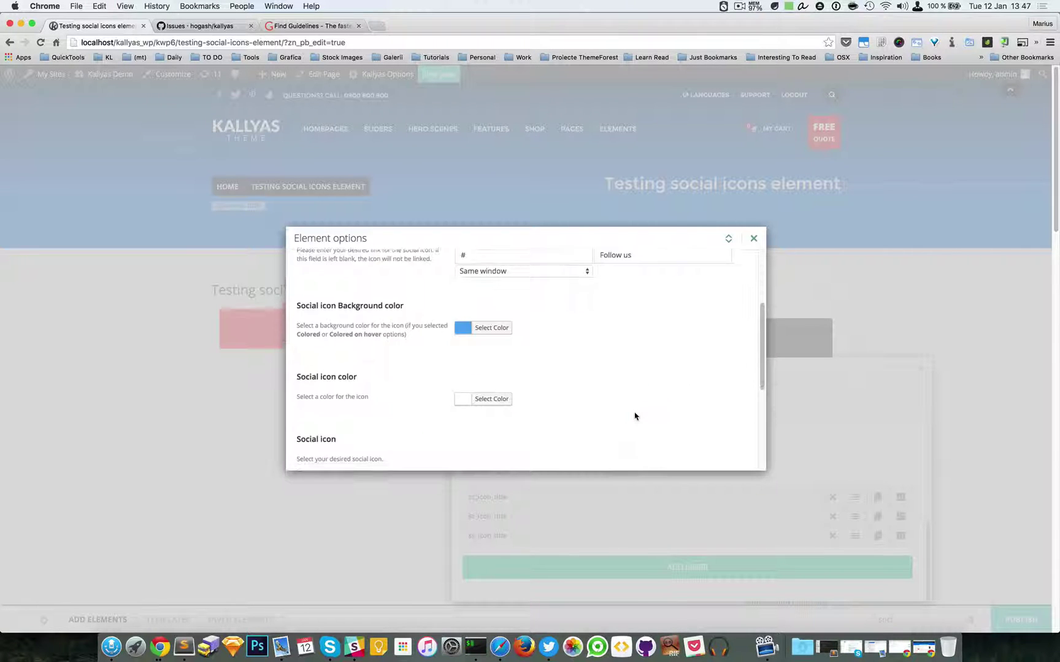
scroll(643, 406, "down", 3)
scroll(654, 402, "down", 2)
scroll(579, 381, "down", 3)
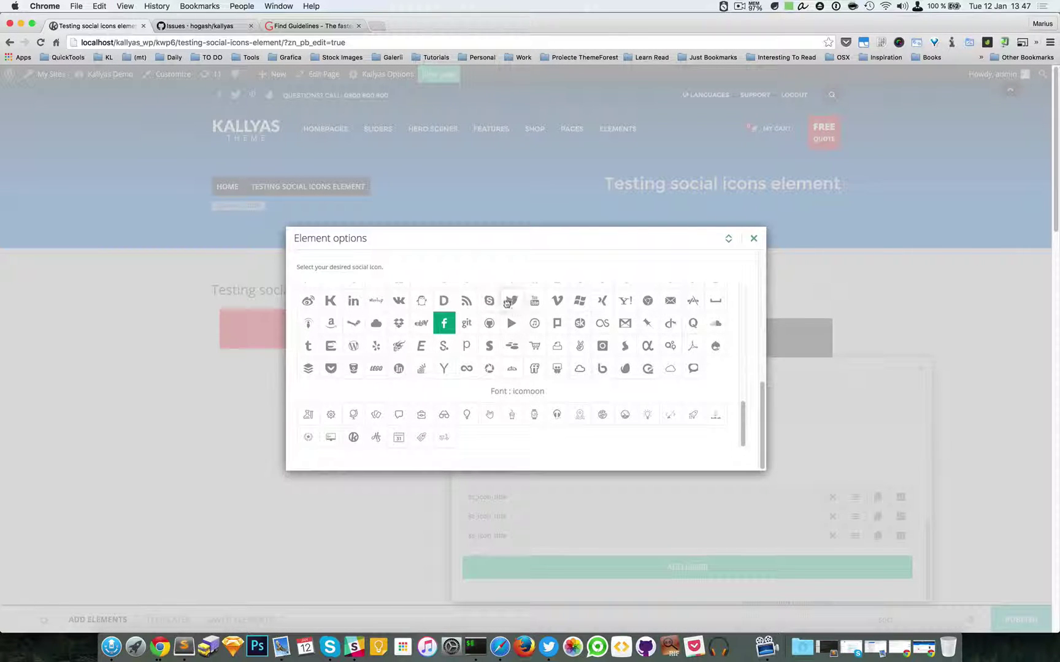
left_click(509, 302)
left_click(753, 239)
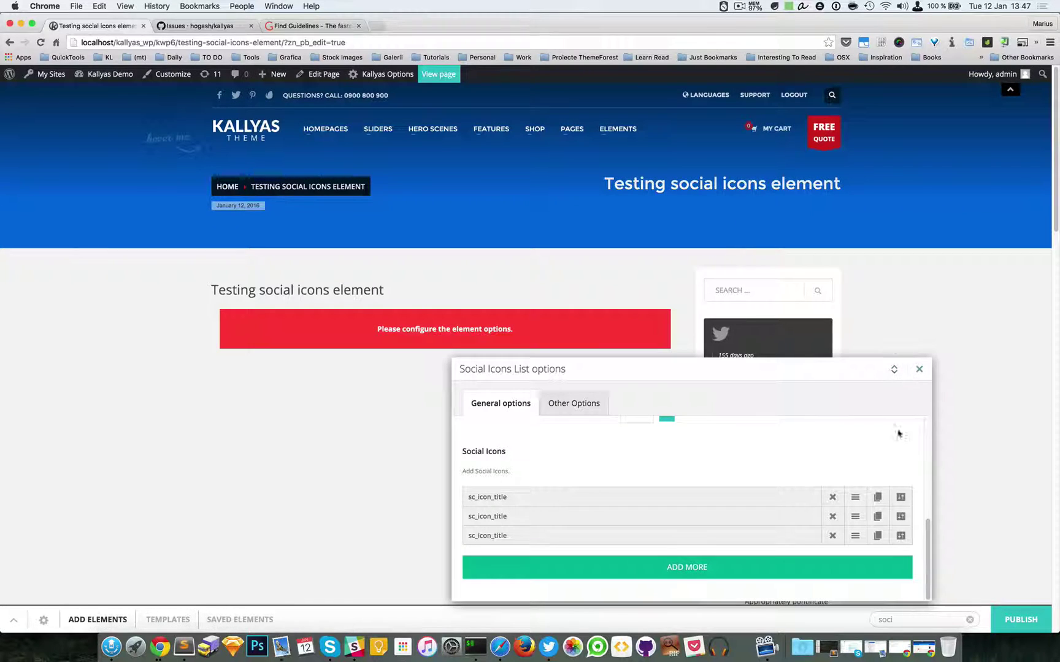
- Retitle the third entry Pinterest and copy Pinterest's brand colour code
left_click(901, 536)
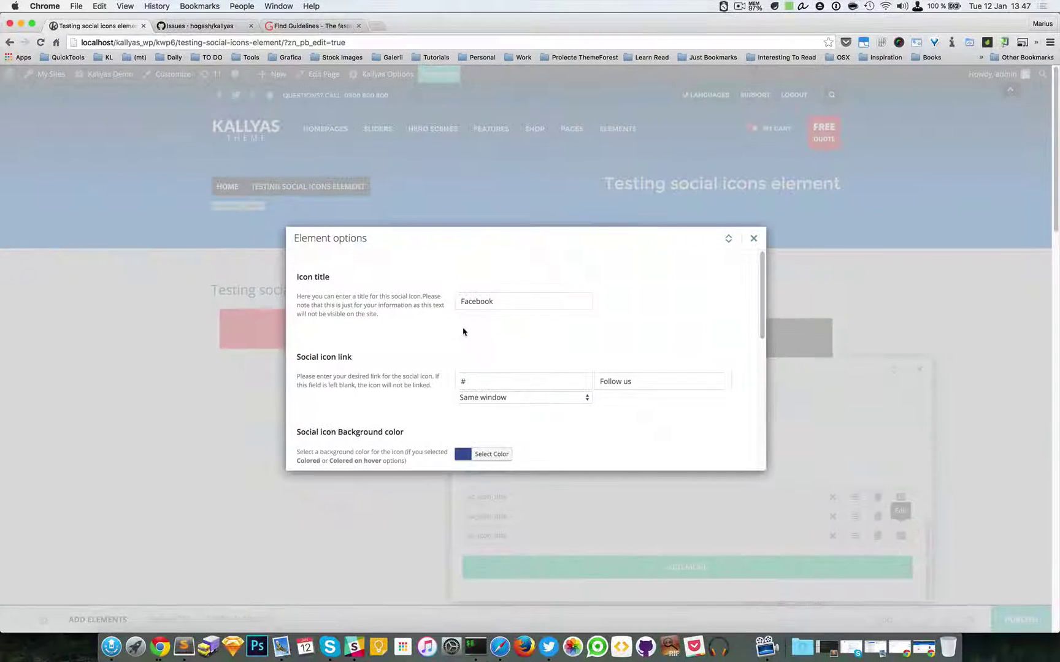
double_click(490, 300)
type("Pinterest")
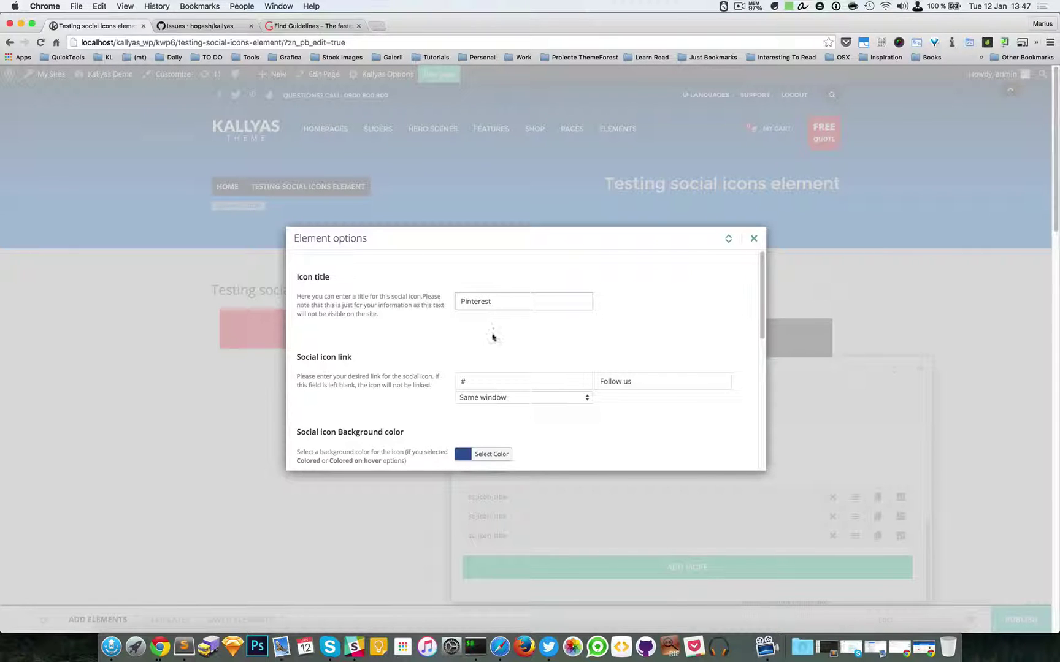
scroll(493, 337, "down", 1)
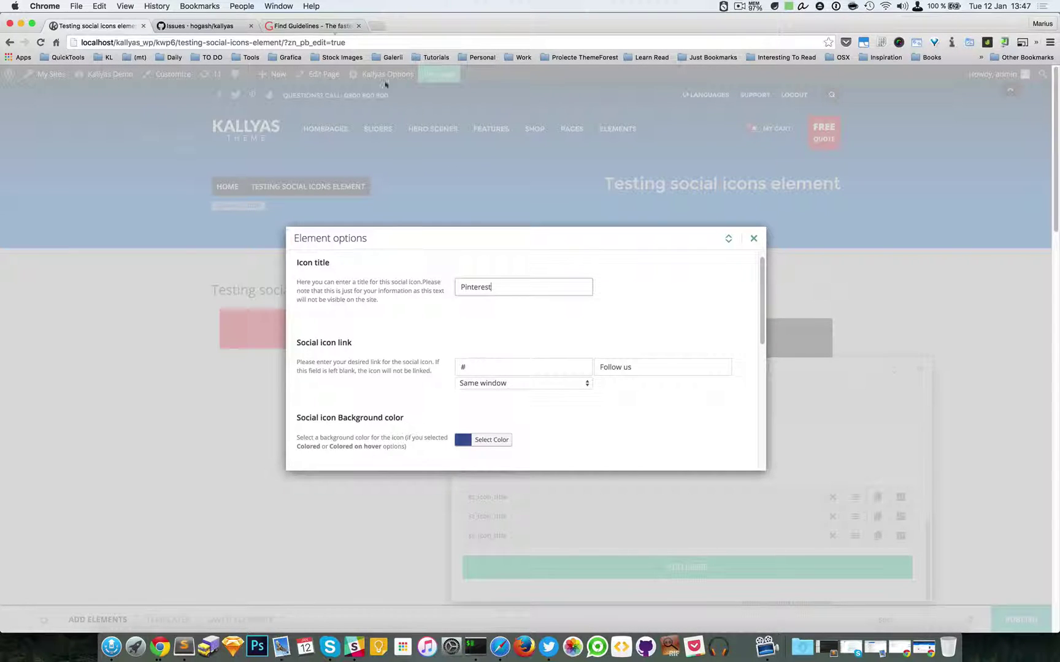
left_click(333, 30)
left_click(779, 486)
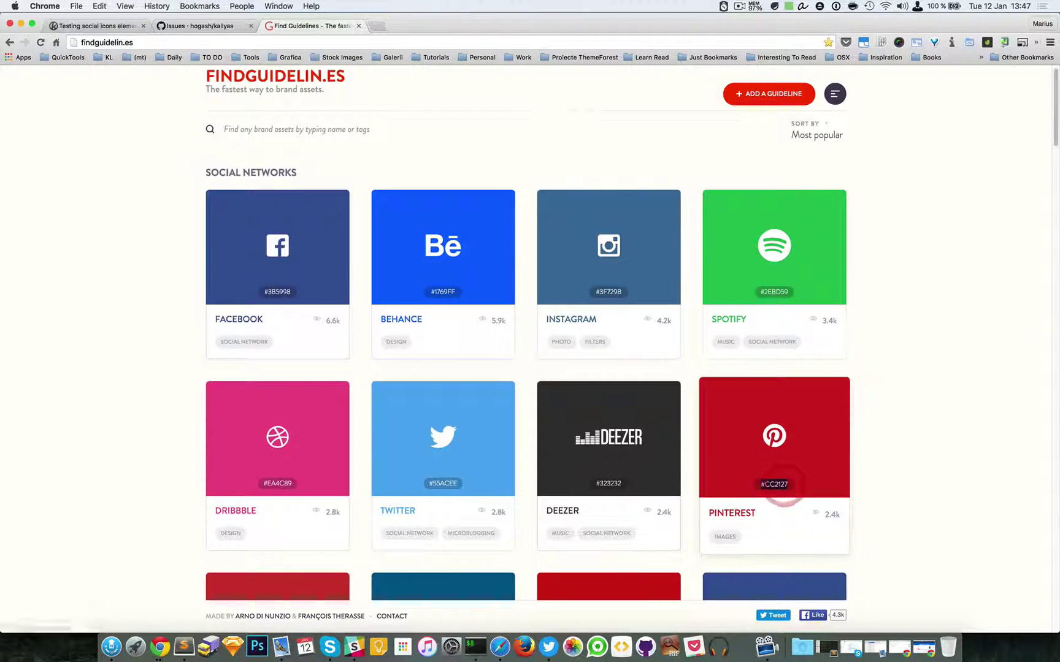
left_click(96, 26)
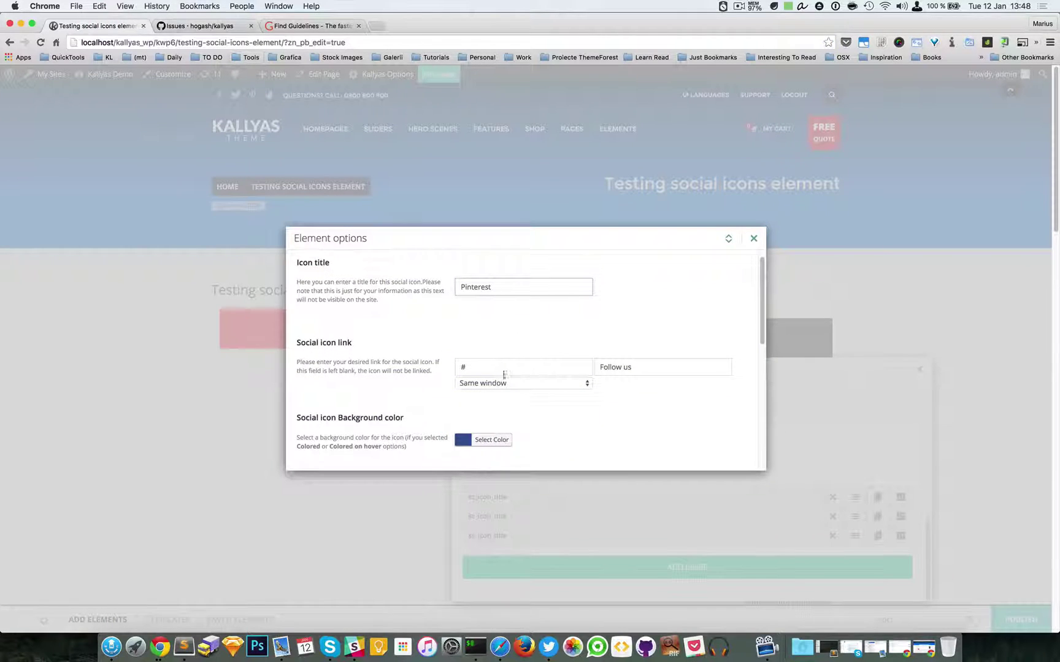
- Set its background to red #cc2127 and choose the Pinterest glyph
left_click(489, 439)
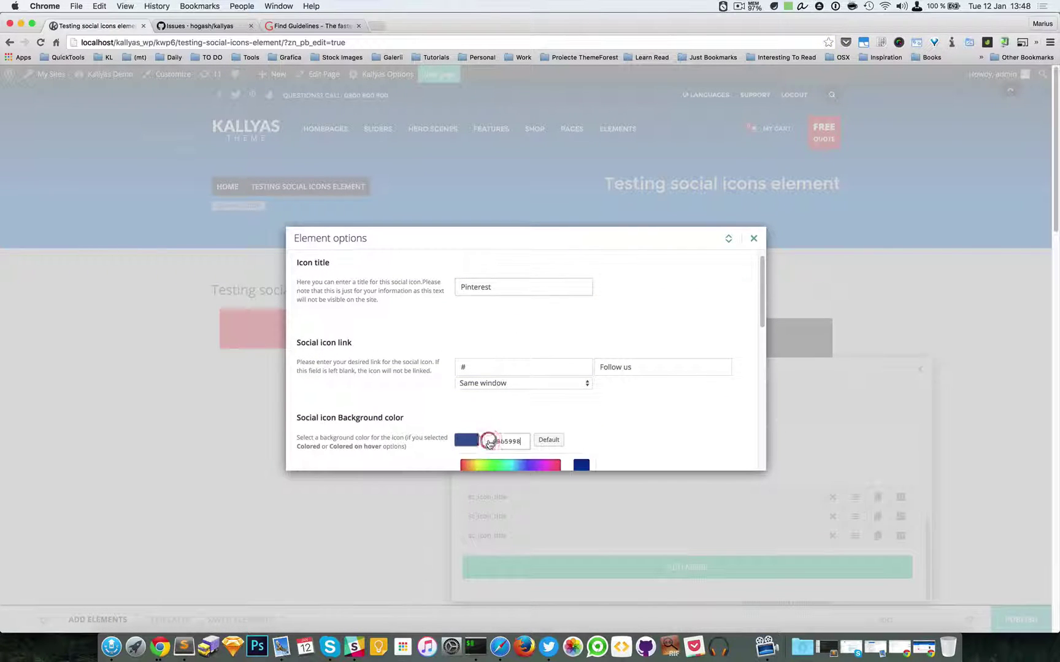
type("#cc2127")
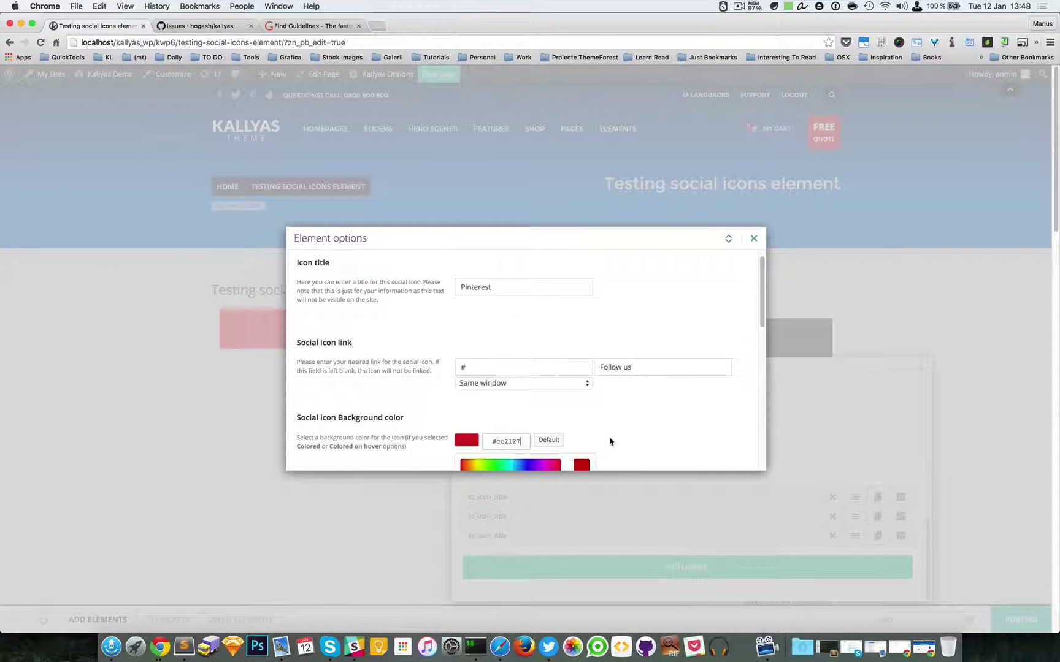
left_click(612, 442)
scroll(605, 431, "down", 2)
scroll(600, 423, "down", 2)
scroll(601, 422, "down", 1)
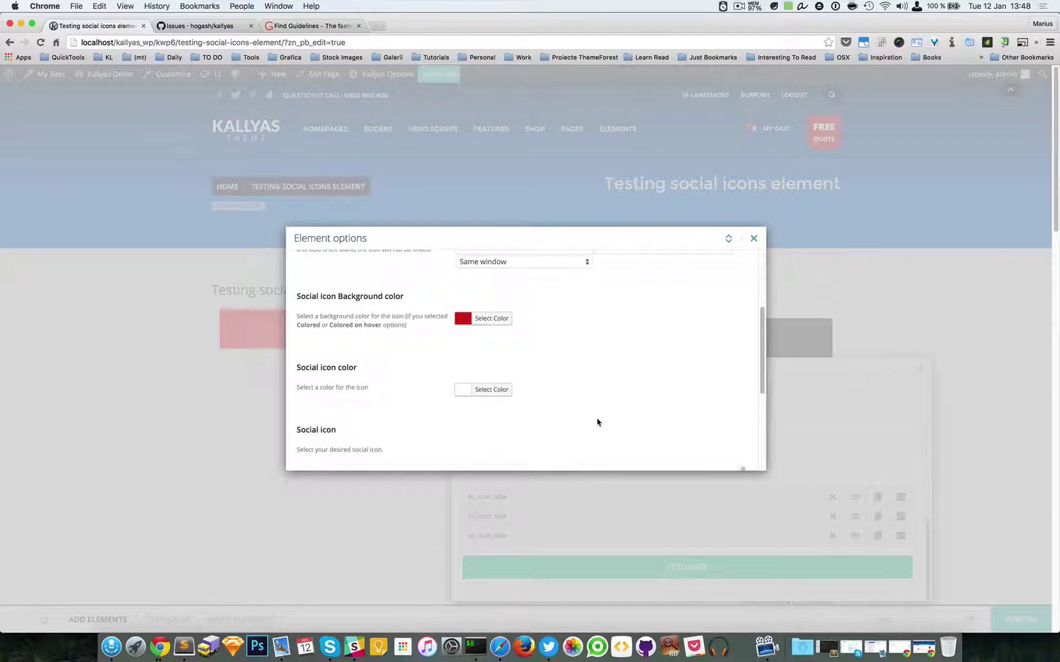
scroll(600, 423, "down", 2)
scroll(601, 423, "down", 3)
scroll(652, 450, "down", 1)
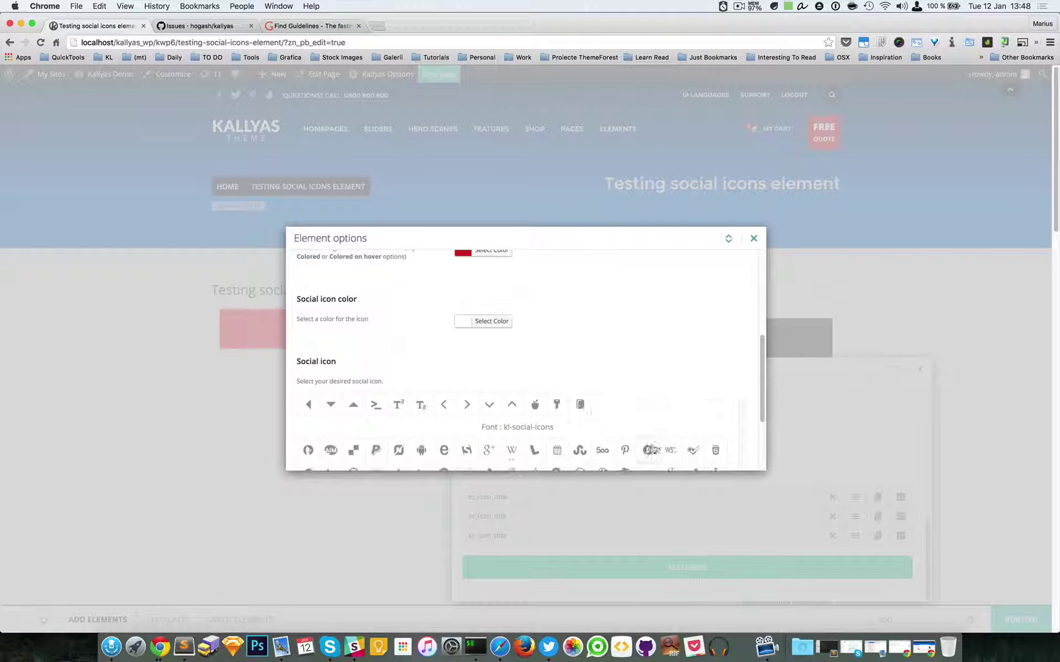
left_click(627, 450)
left_click(752, 238)
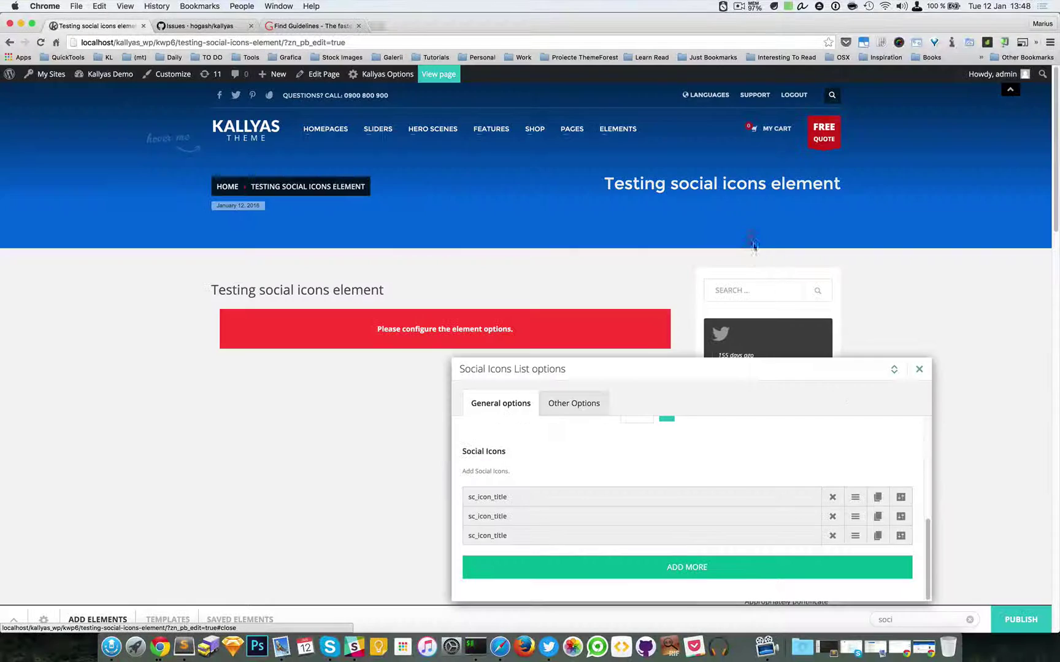
- Preview the icons, trying right and centre alignment before returning to Left
left_click(918, 370)
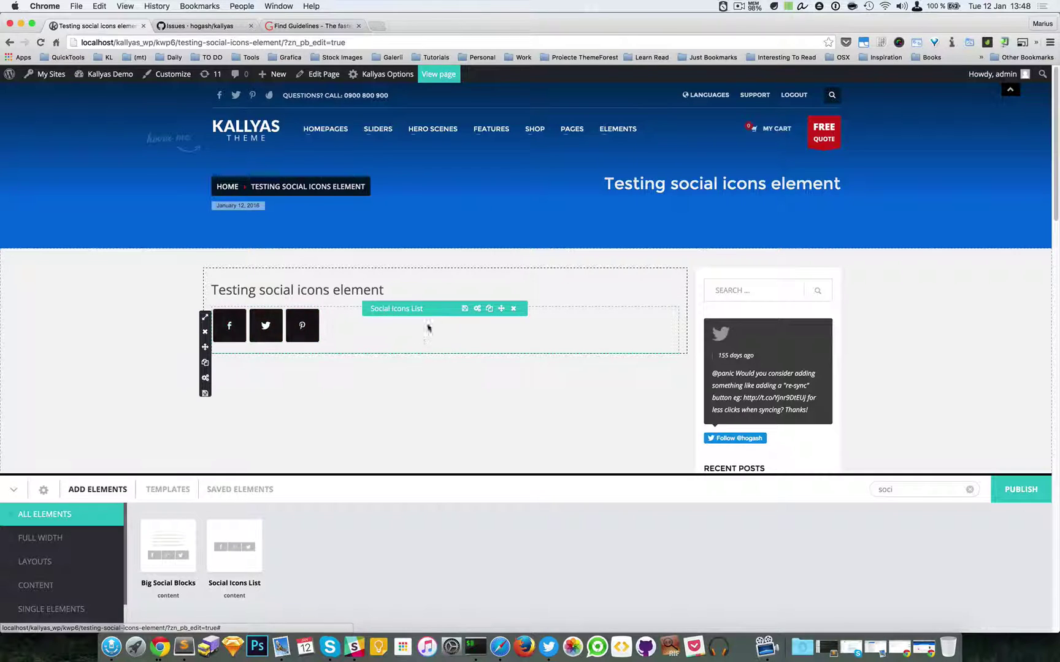
left_click(478, 311)
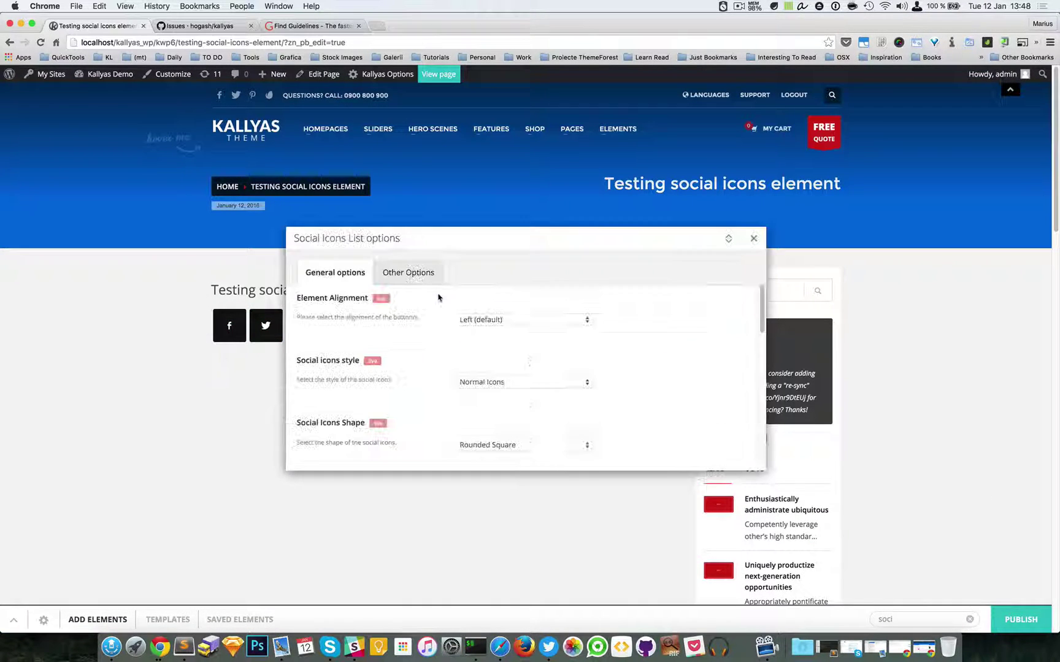
mouse_move(421, 241)
left_mouse_down()
mouse_move(547, 256)
mouse_move(552, 237)
left_mouse_up()
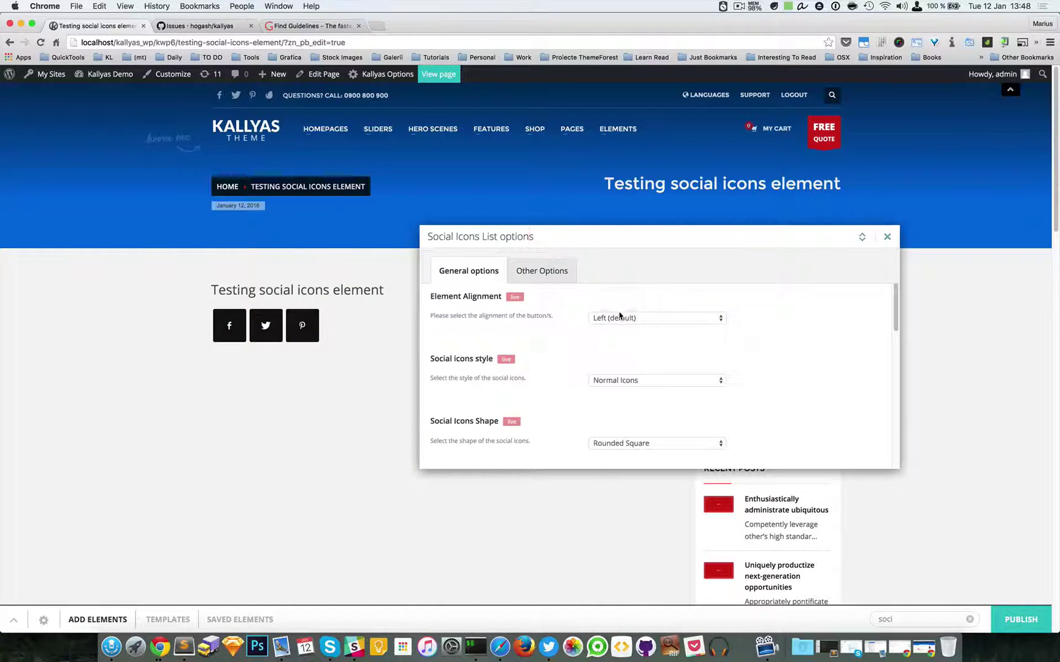
left_click(615, 318)
left_click(625, 328)
left_click_drag(615, 243, 597, 385)
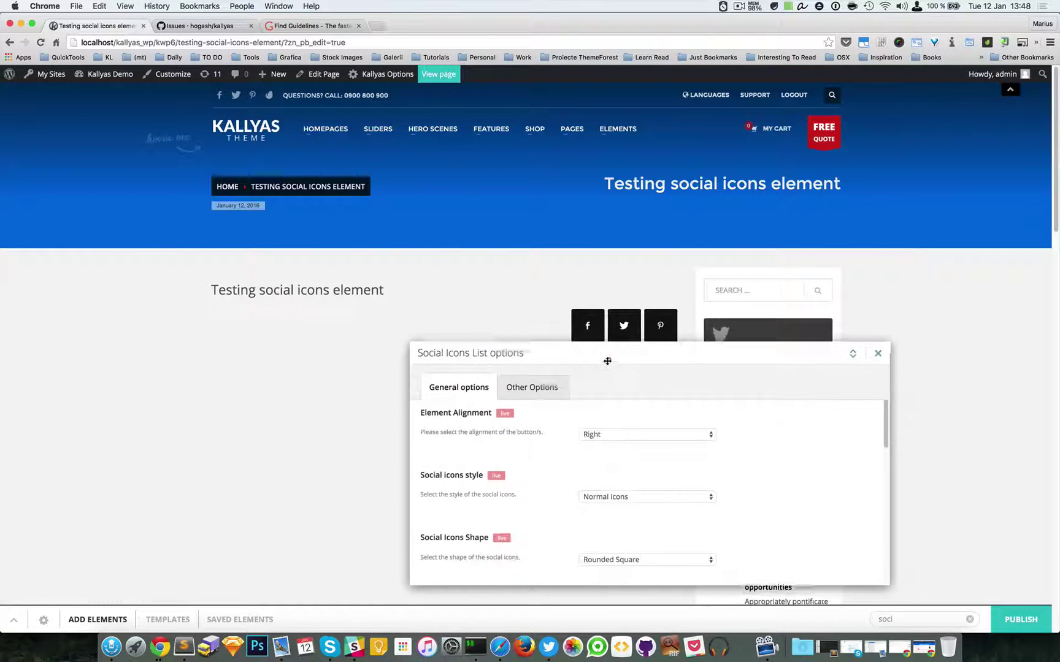
left_click(614, 461)
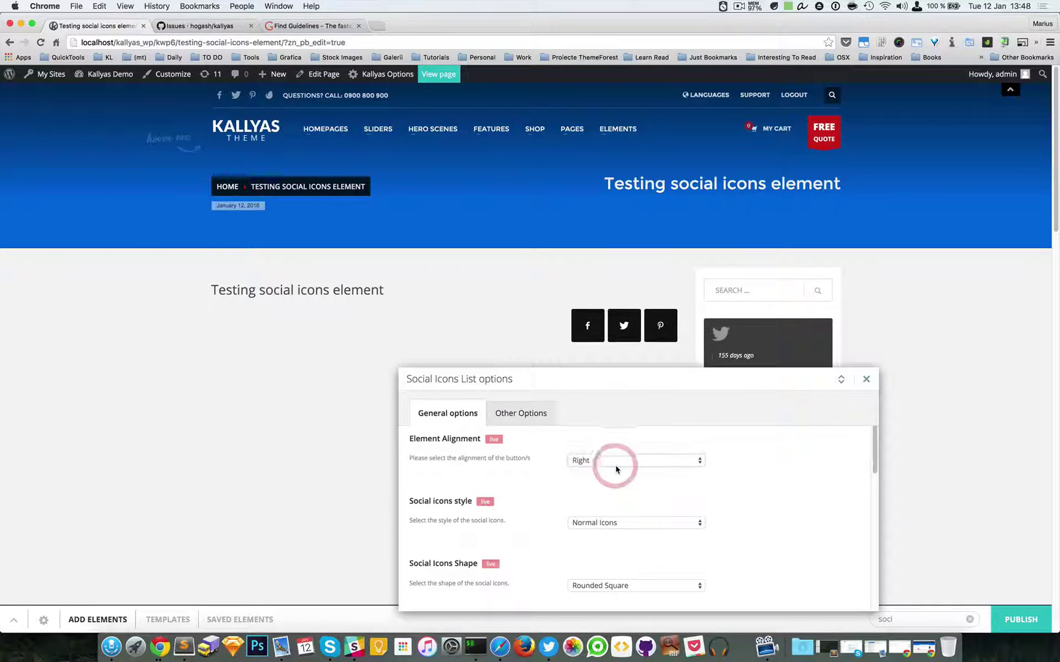
left_click(616, 460)
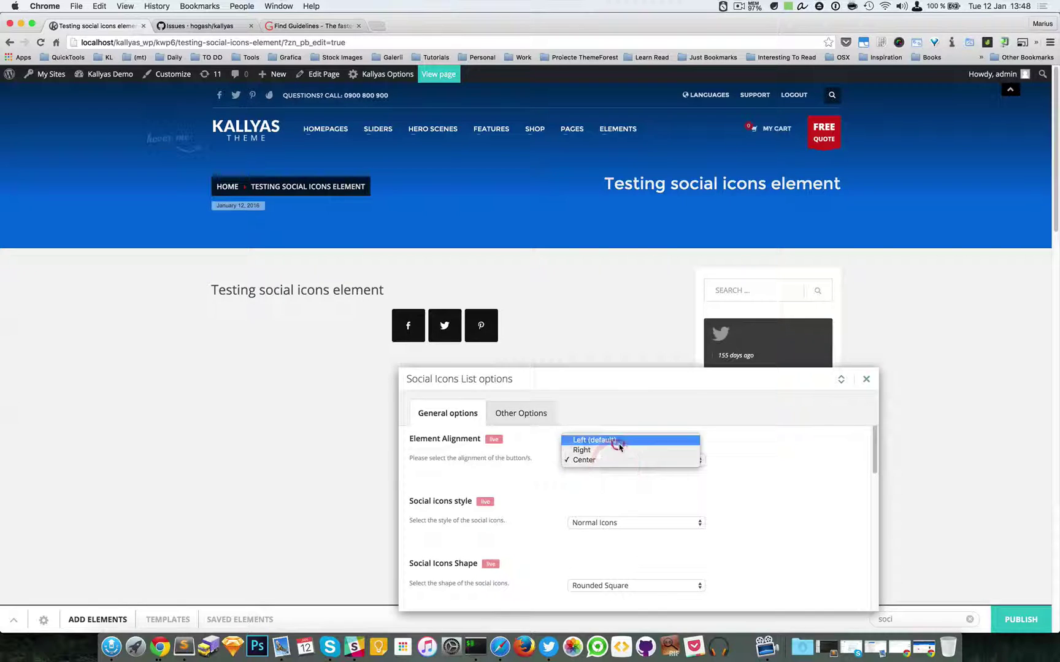
left_click(620, 440)
left_click_drag(604, 383, 609, 296)
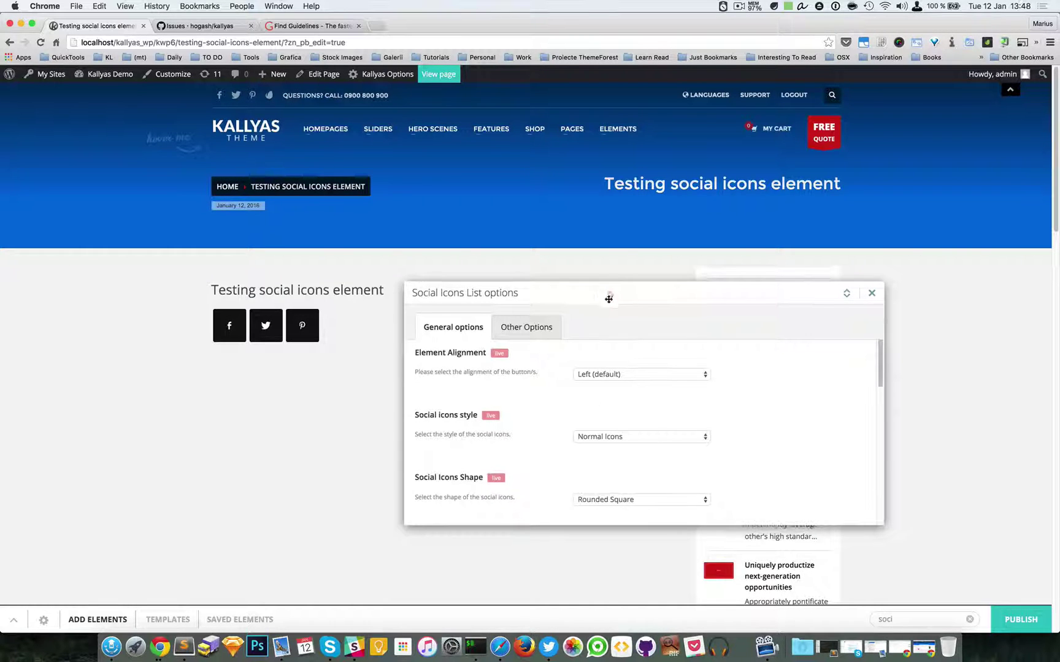
- Try colored, colored-on-hover, clean and normal styles, settling on Colored icons
left_click(611, 436)
left_click(610, 445)
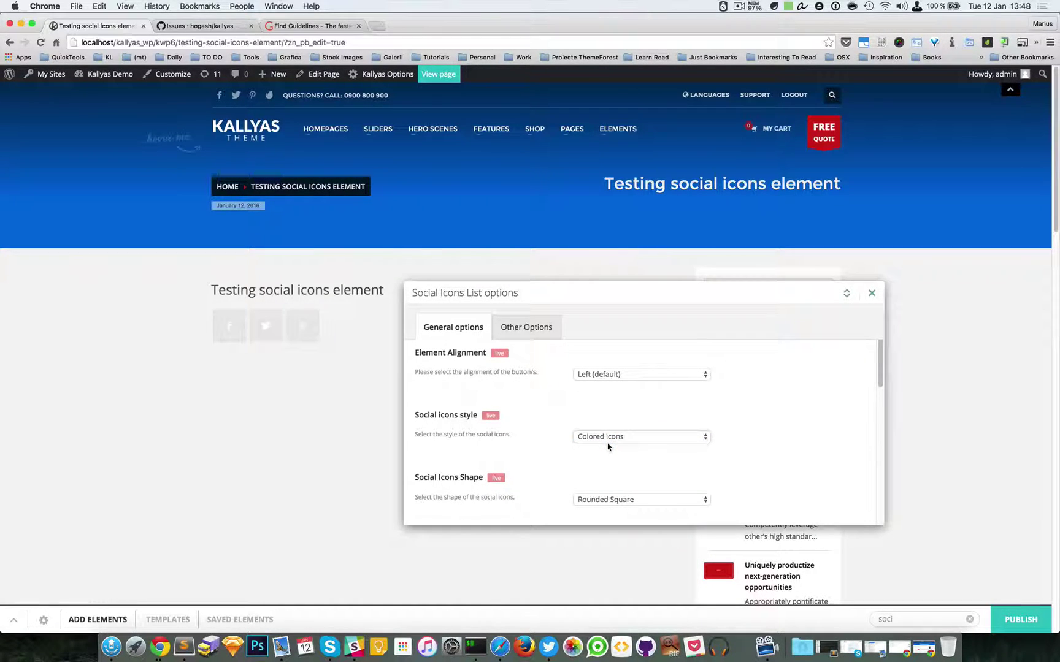
left_click(609, 441)
left_click(613, 447)
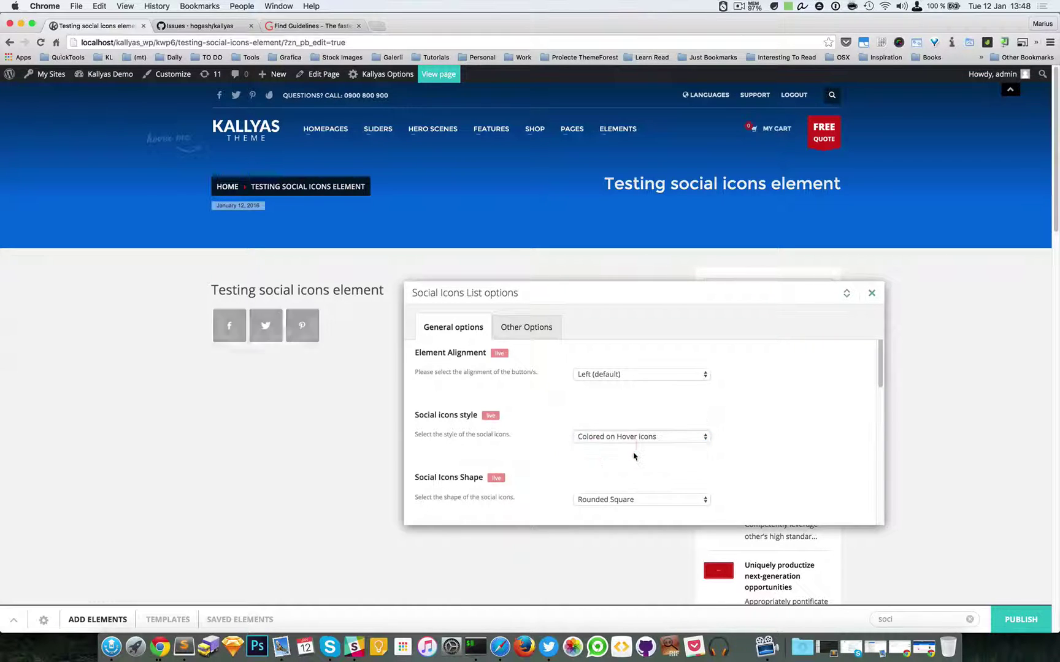
left_click(634, 438)
left_click(629, 446)
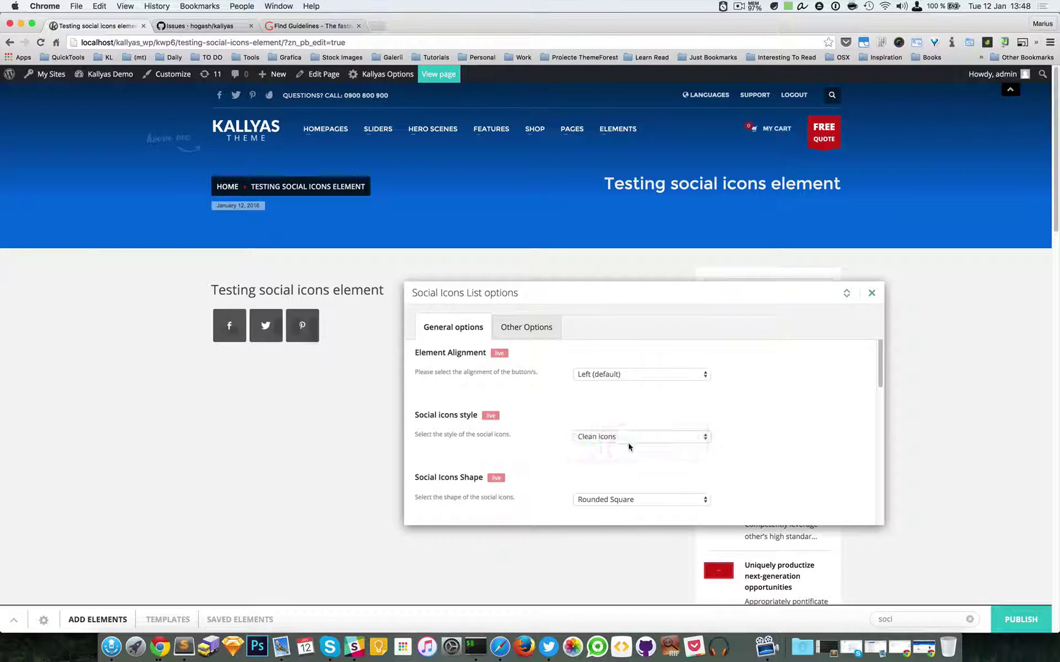
left_click(630, 442)
left_click(627, 406)
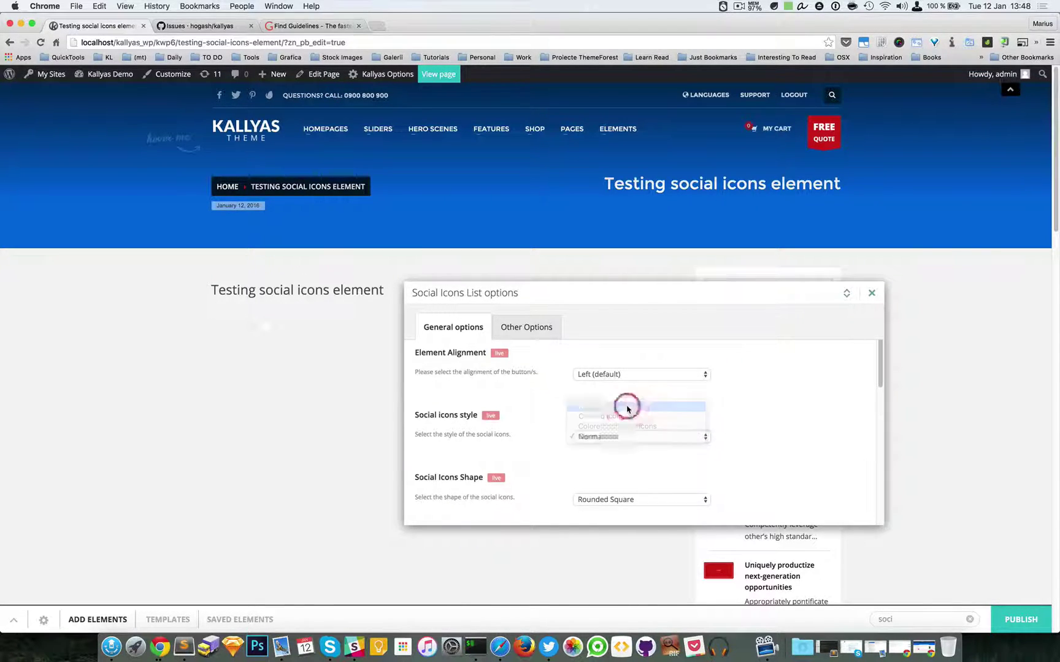
scroll(614, 442, "down", 1)
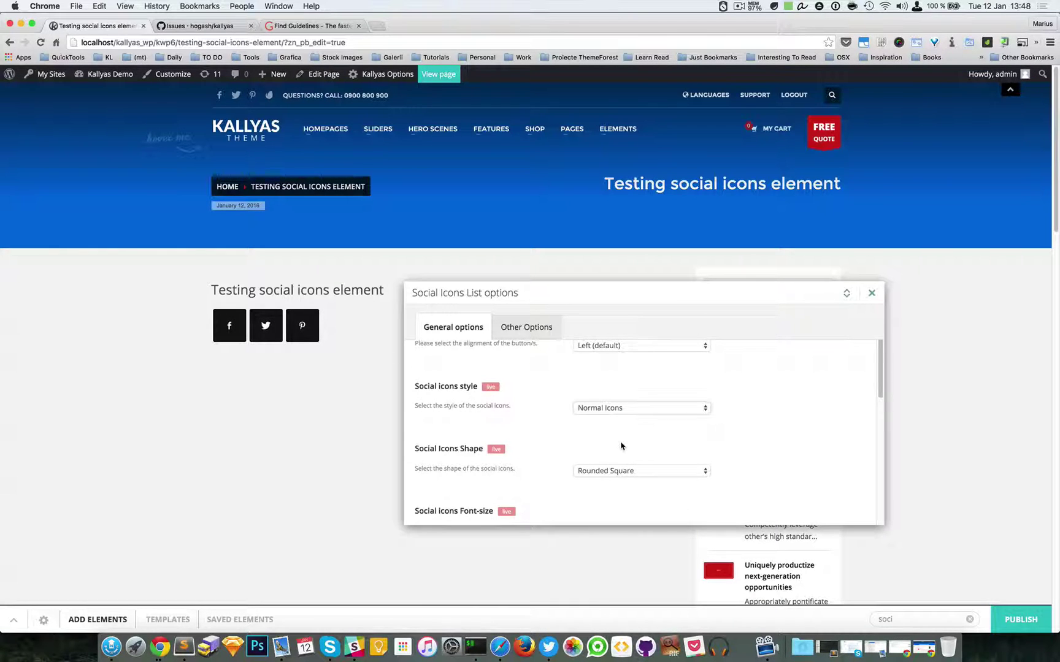
left_click(622, 408)
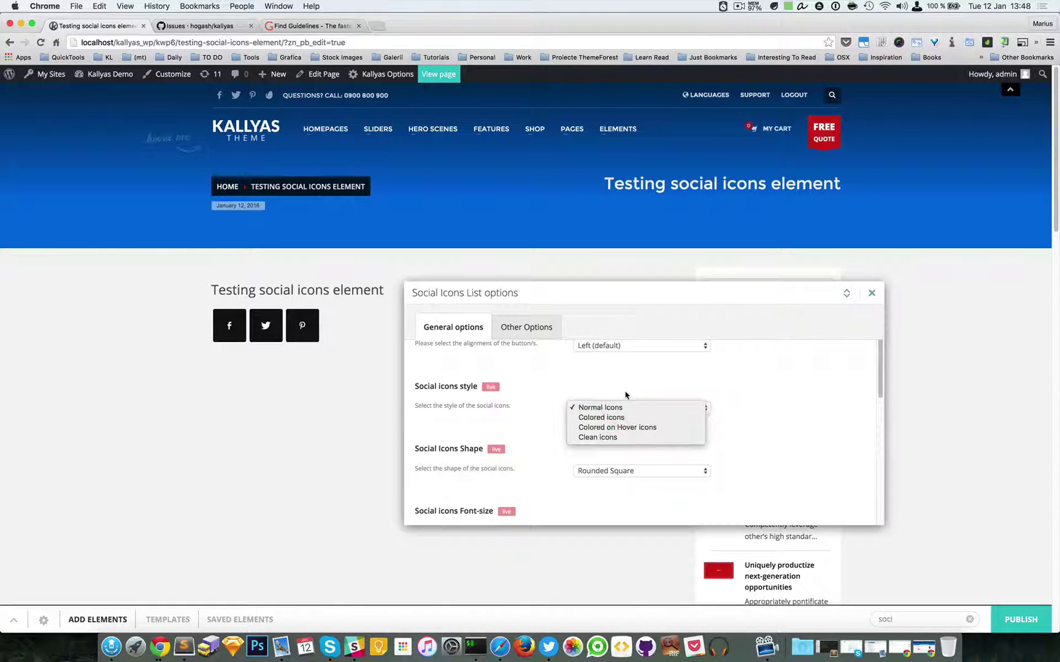
left_click(625, 391)
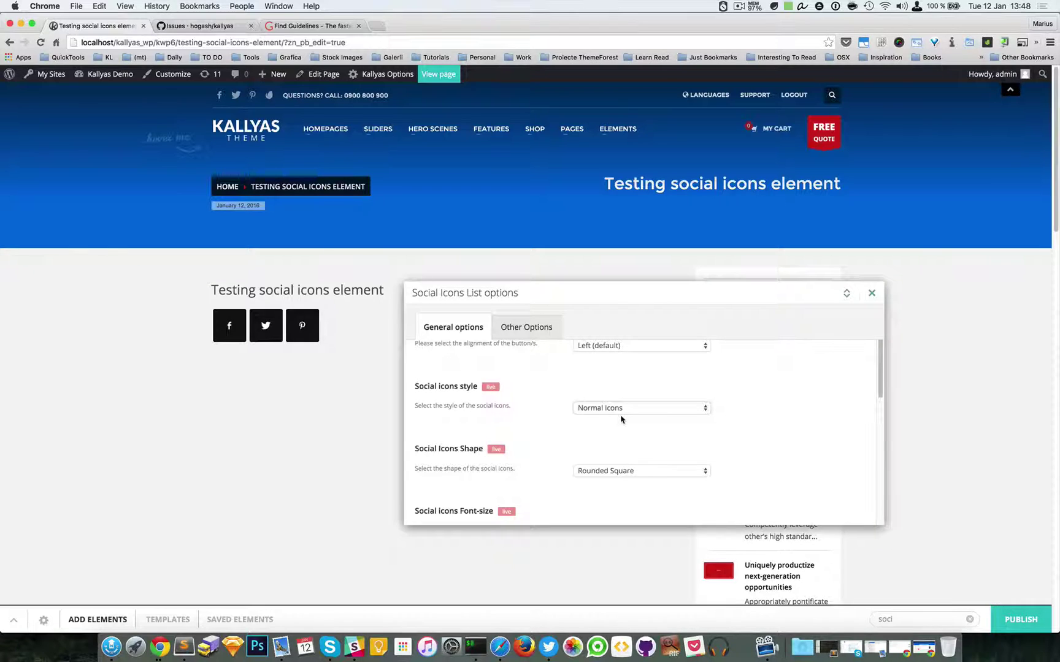
left_click(622, 414)
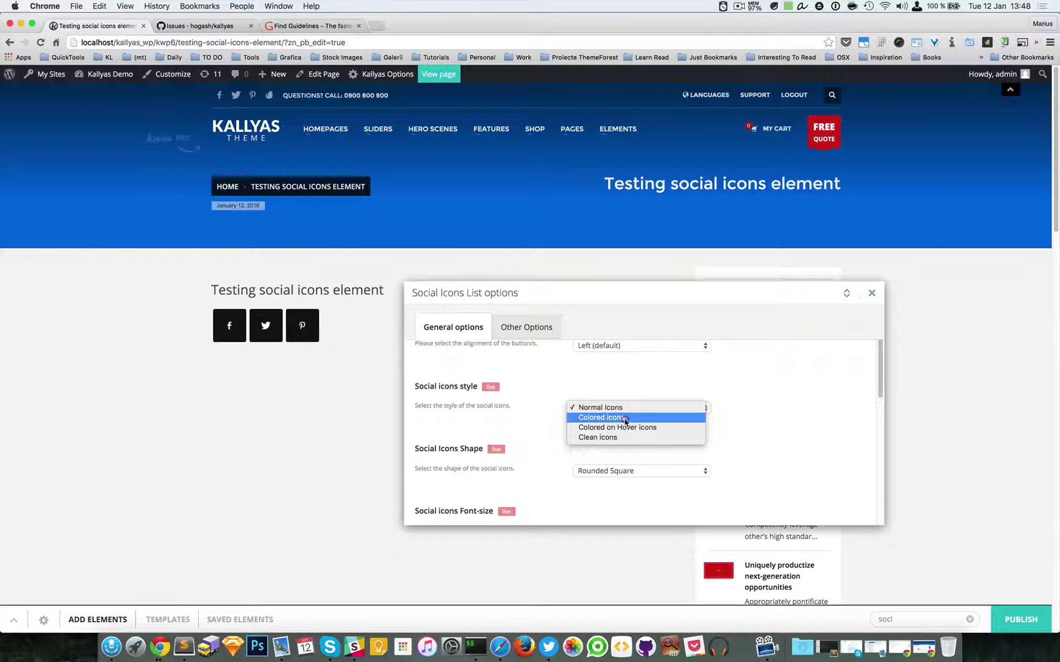
left_click(625, 420)
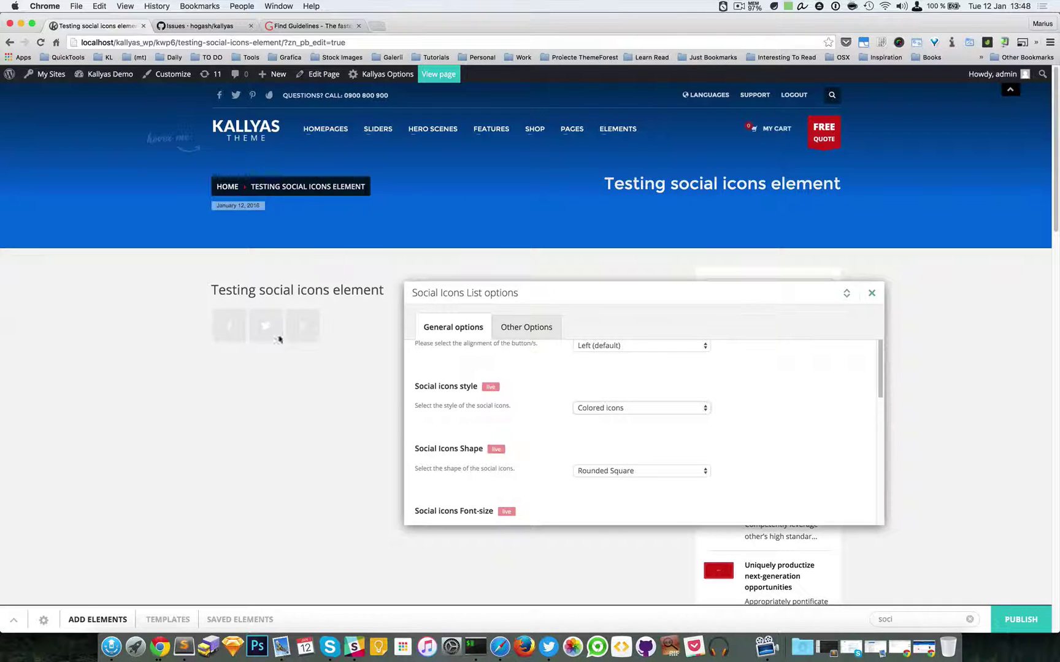
- Close the icon options, publish the page, and confirm reloading the browser
left_click(871, 292)
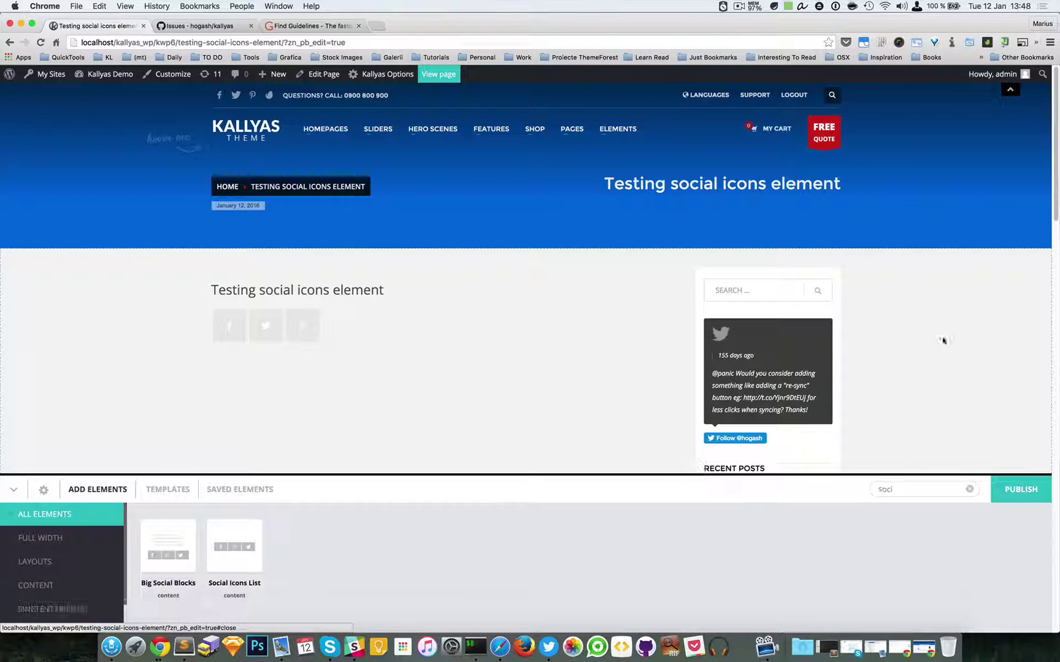
left_click(1035, 491)
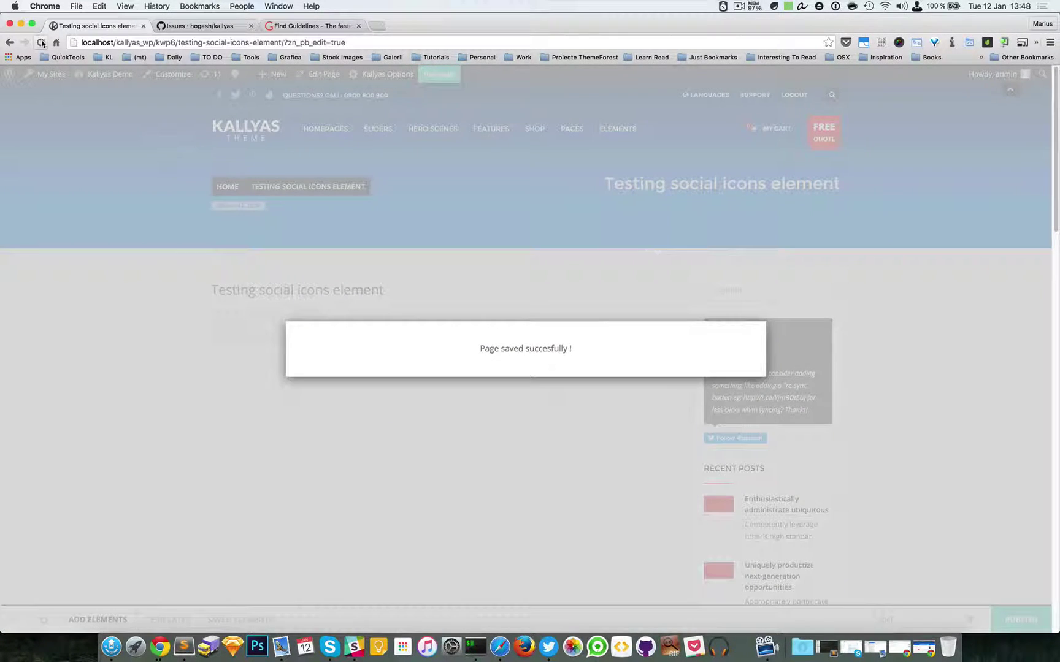
left_click(41, 42)
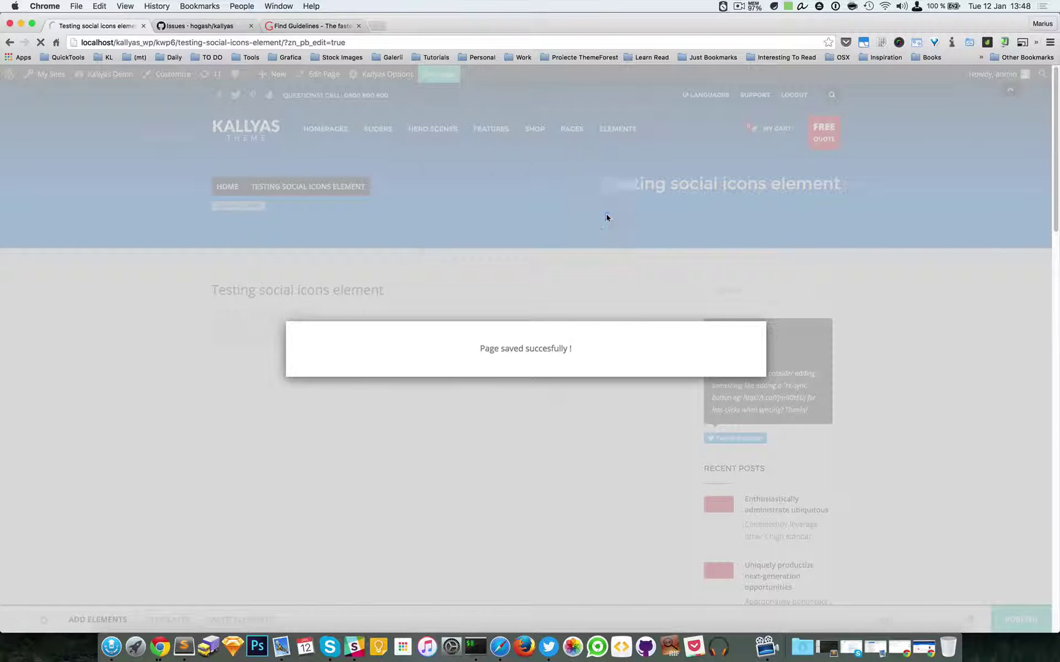
left_click(606, 216)
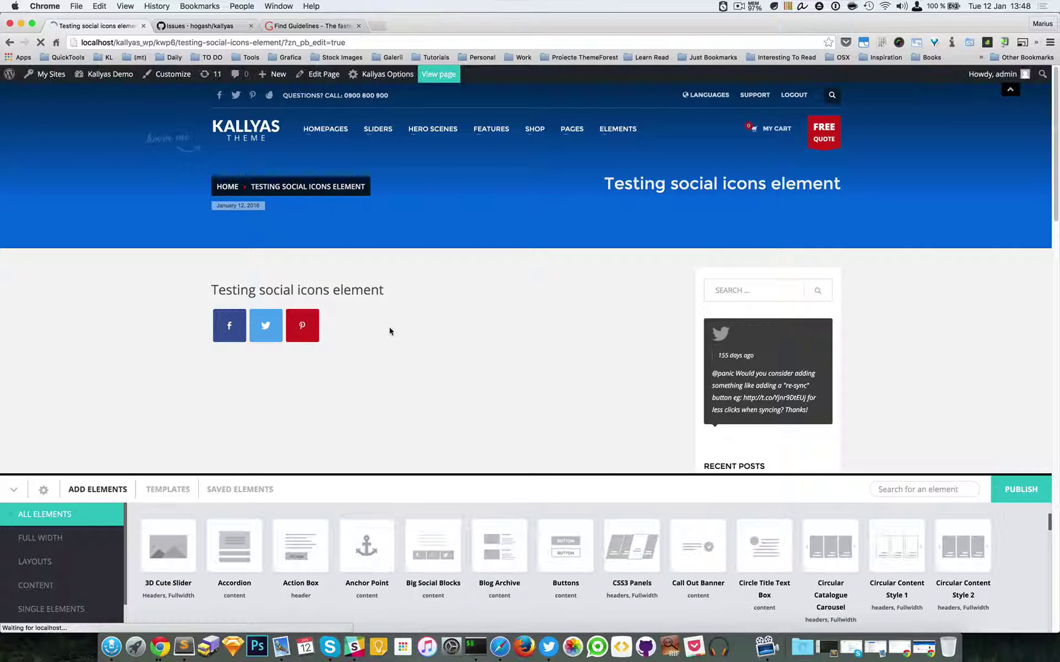
mouse_move(265, 326)
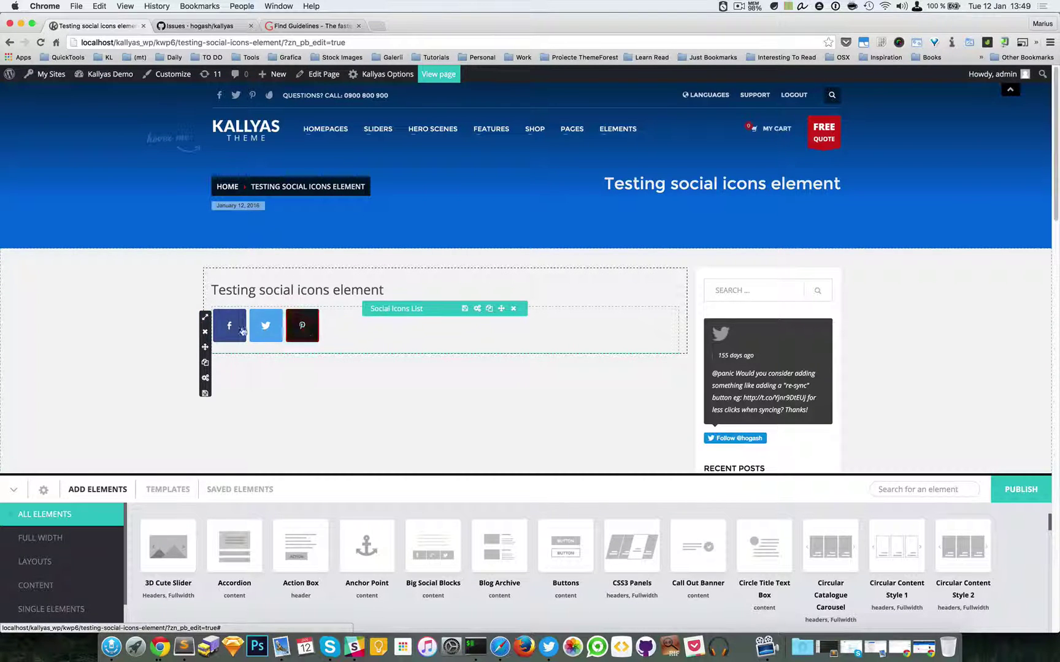
- Open the Social Icons List options and set the style to Colored icons, after trying Clean and Normal
left_click(476, 309)
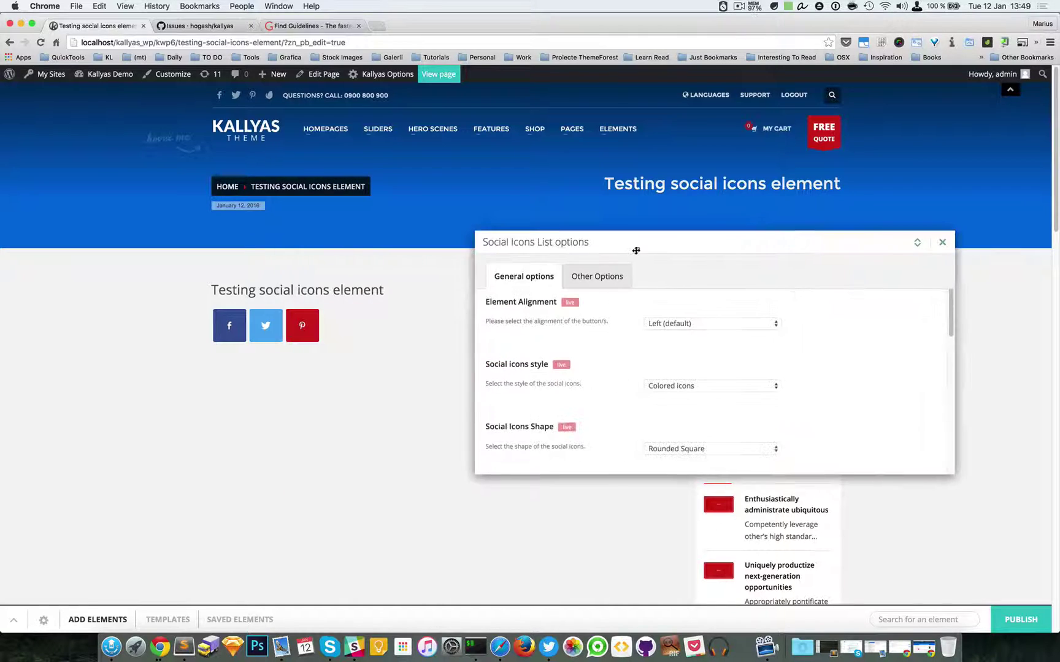
left_click_drag(447, 246, 577, 243)
left_click(648, 379)
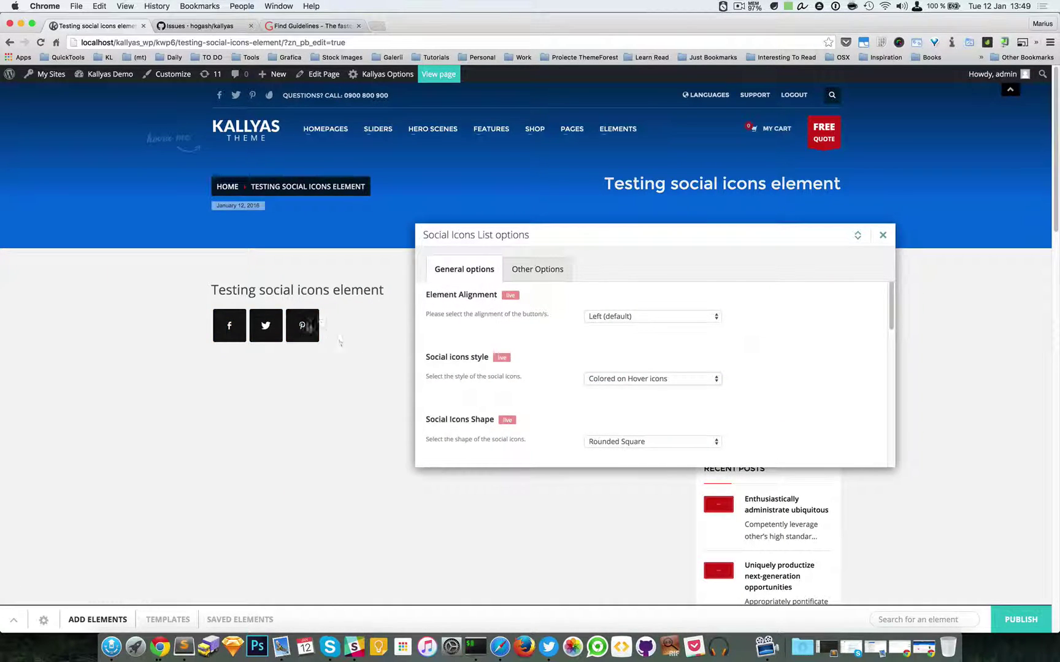
left_click(617, 380)
left_click(619, 389)
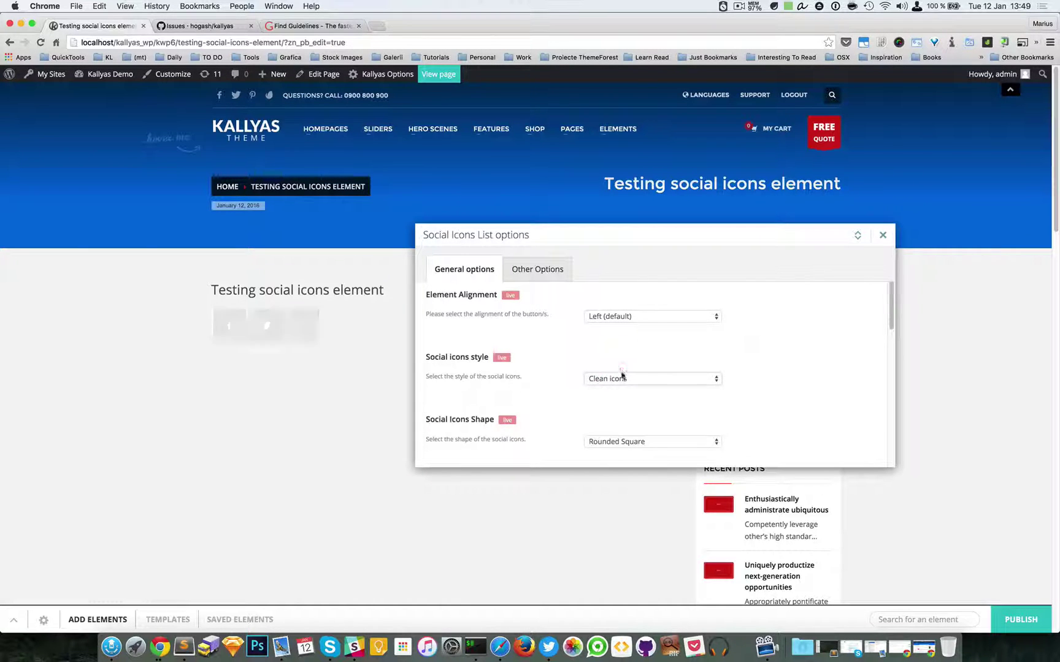
left_click(621, 378)
left_click(620, 348)
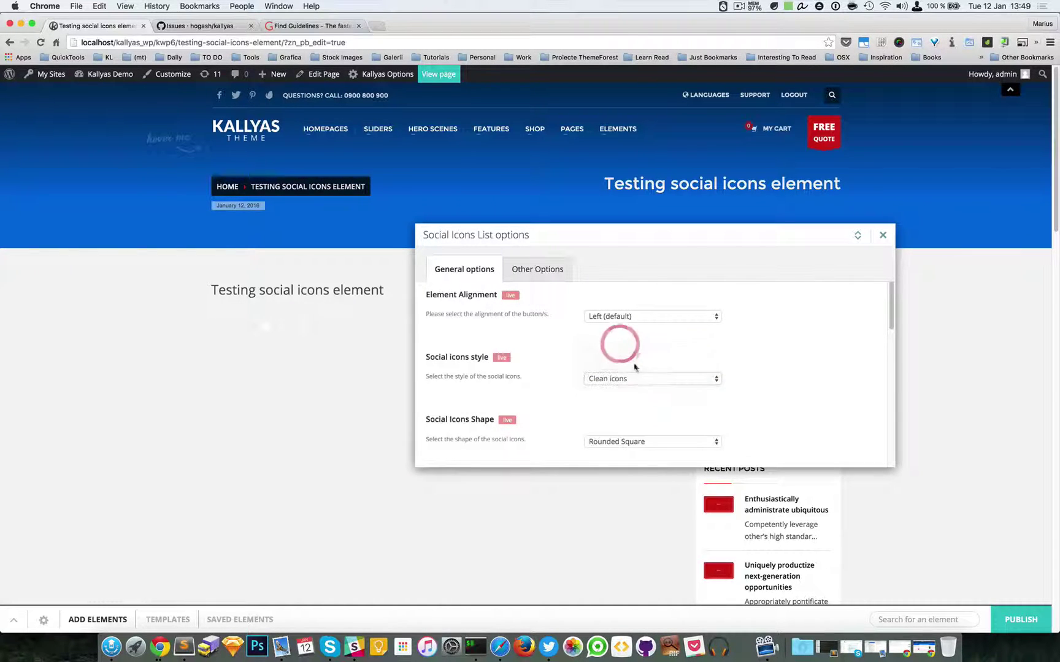
scroll(636, 369, "down", 1)
left_click(630, 342)
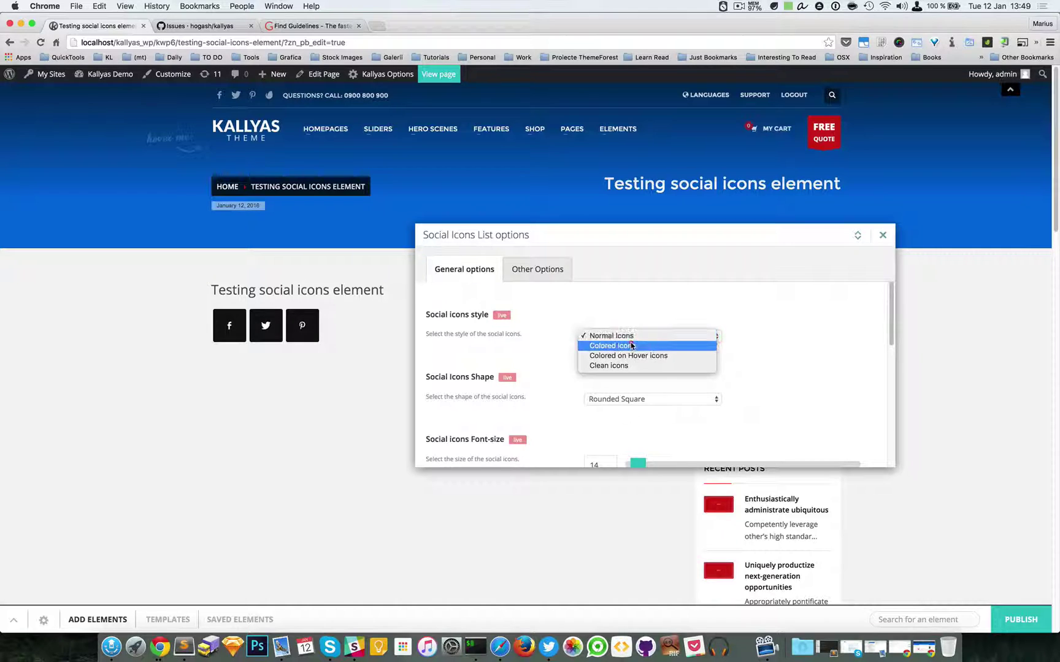
scroll(622, 373, "down", 1)
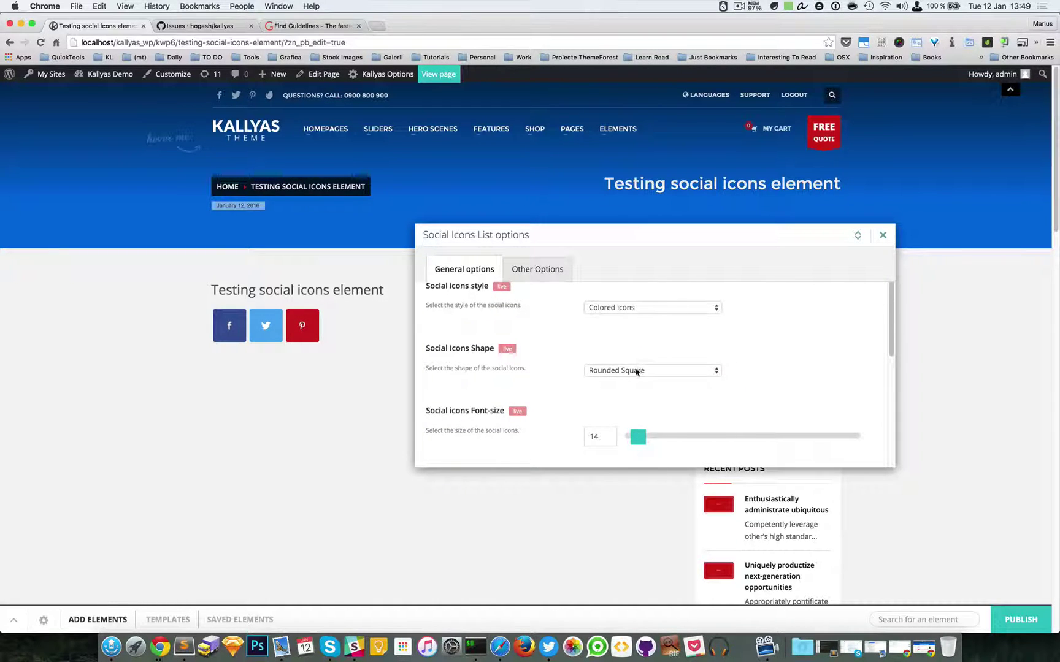
- Set Social Icons Shape to Square after previewing the Circle and special-shaped variants
left_click(636, 372)
left_click(636, 374)
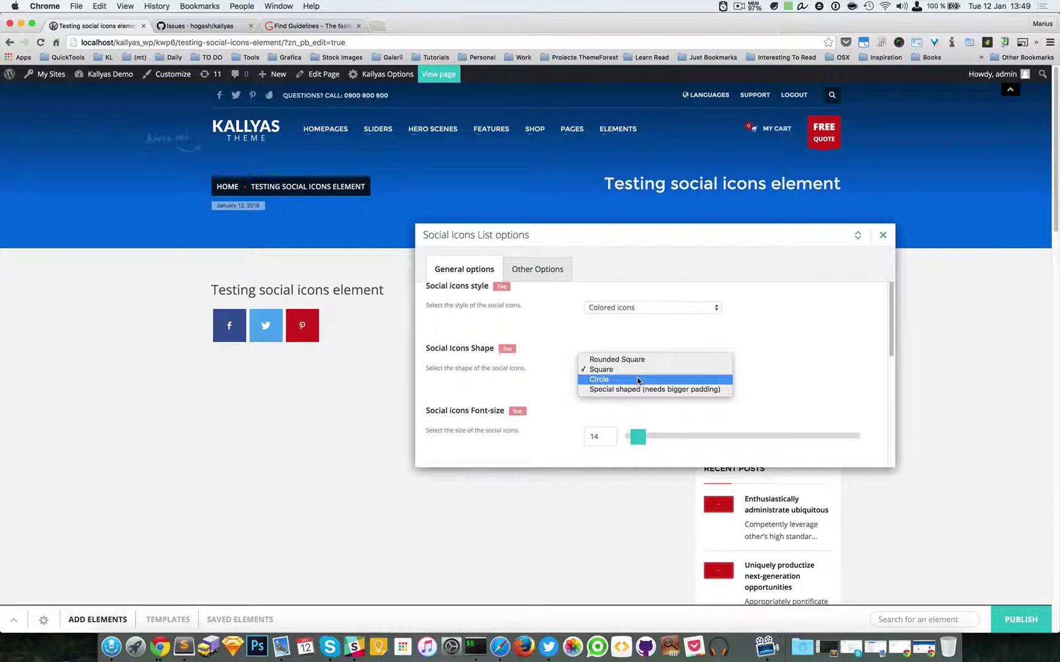
left_click(638, 379)
left_click(639, 379)
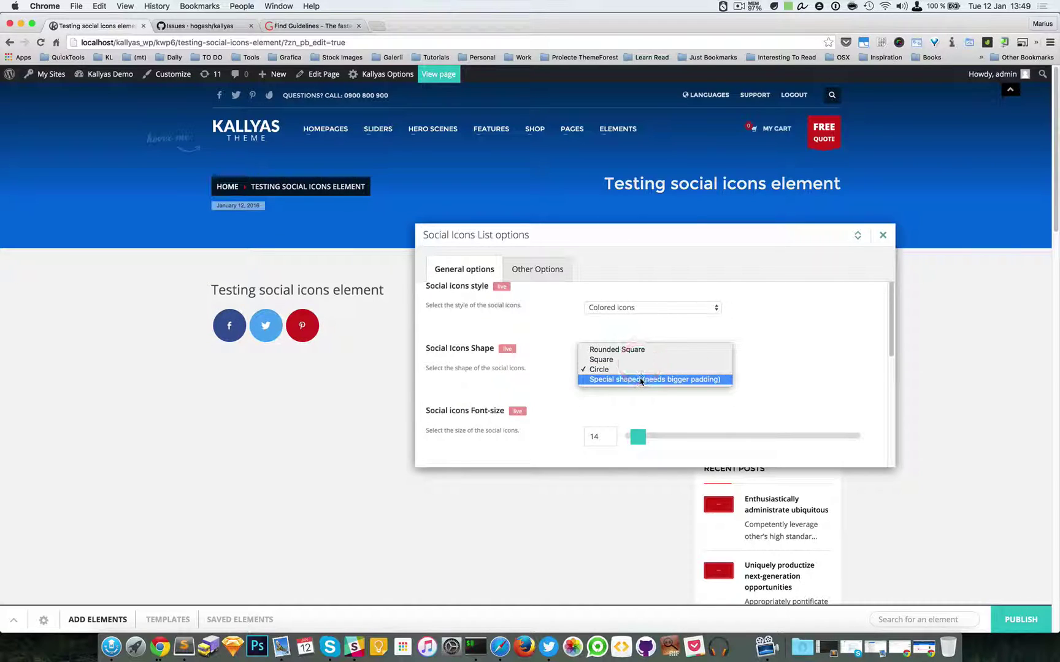
left_click(640, 378)
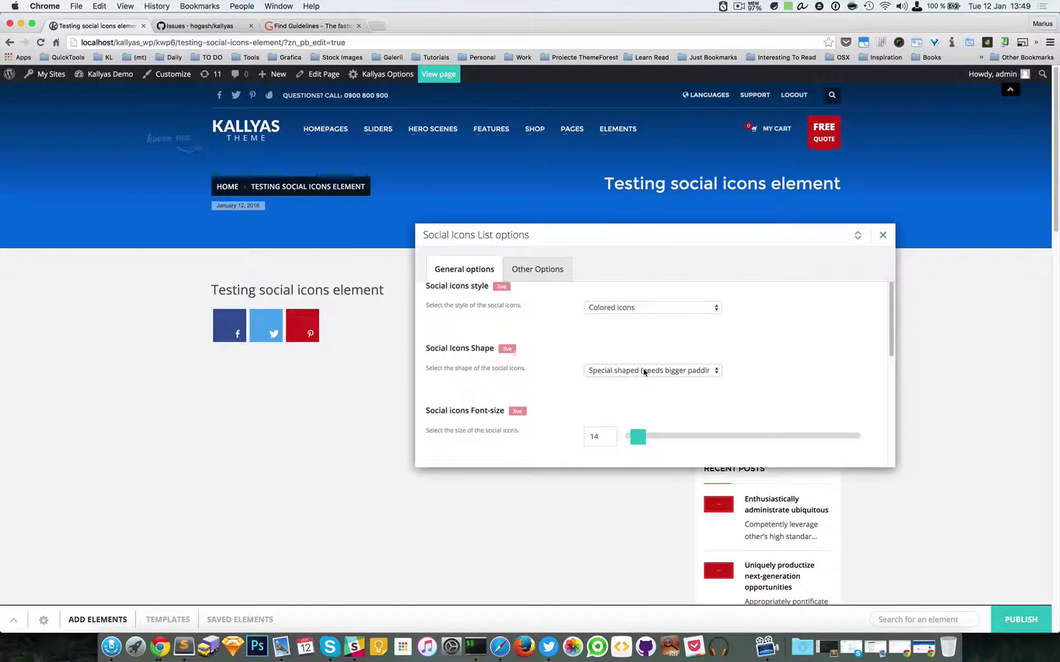
left_click(643, 372)
left_click(644, 351)
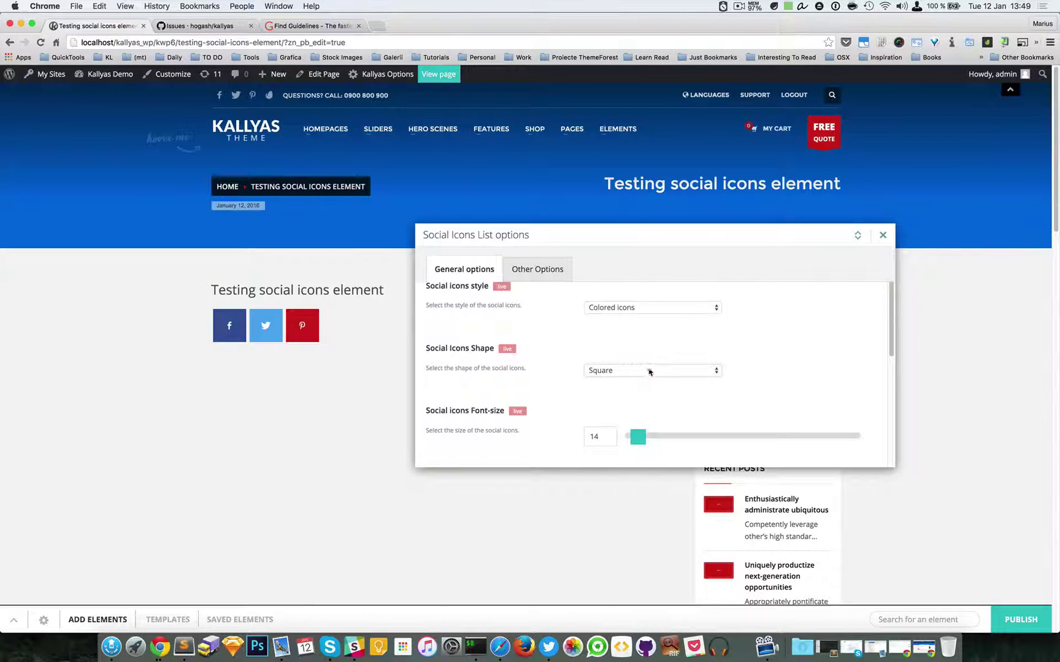
scroll(649, 381, "down", 2)
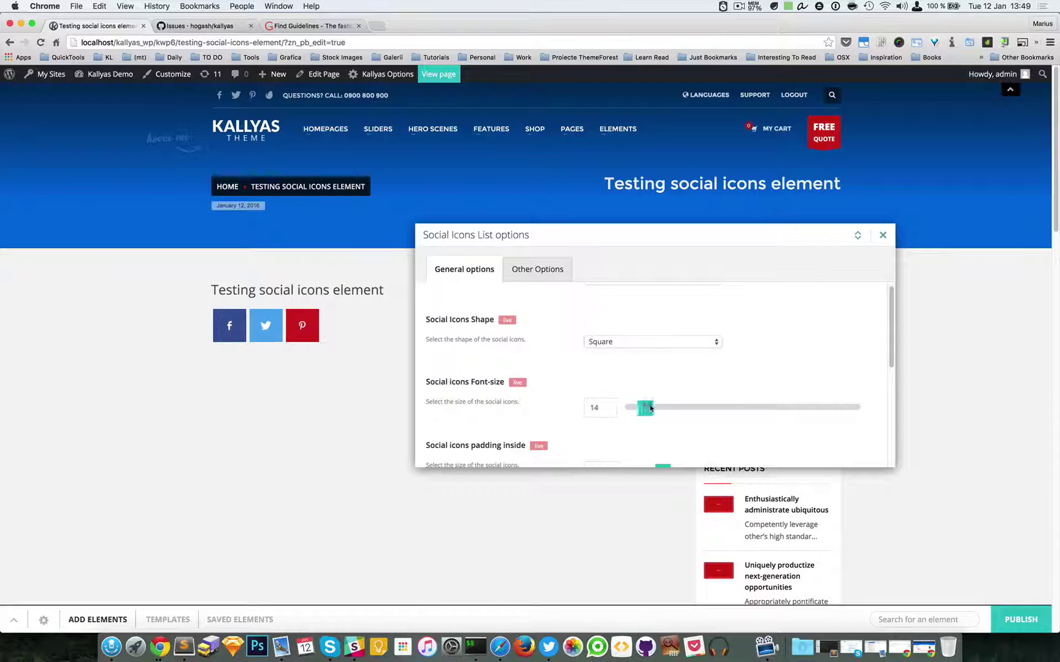
left_click_drag(650, 408, 650, 406)
scroll(691, 403, "down", 2)
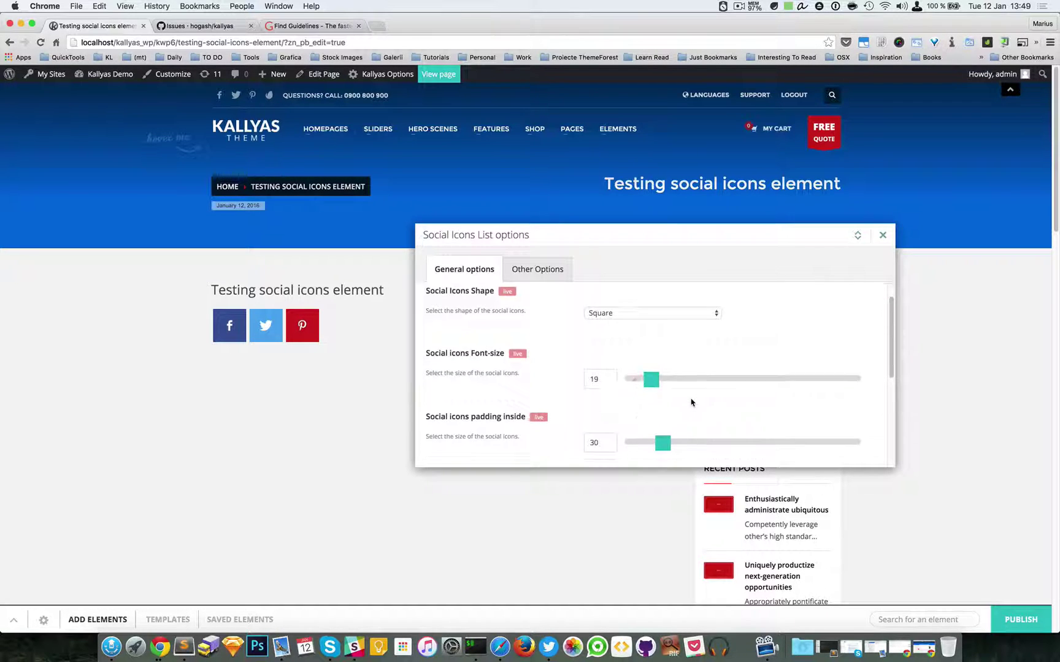
scroll(692, 403, "down", 1)
- Set the icons' inside padding to 45 and horizontal spacing to 14 with the sliders
mouse_move(667, 424)
left_mouse_down()
mouse_move(693, 424)
mouse_move(635, 425)
left_mouse_up()
scroll(663, 418, "down", 1)
scroll(643, 414, "down", 2)
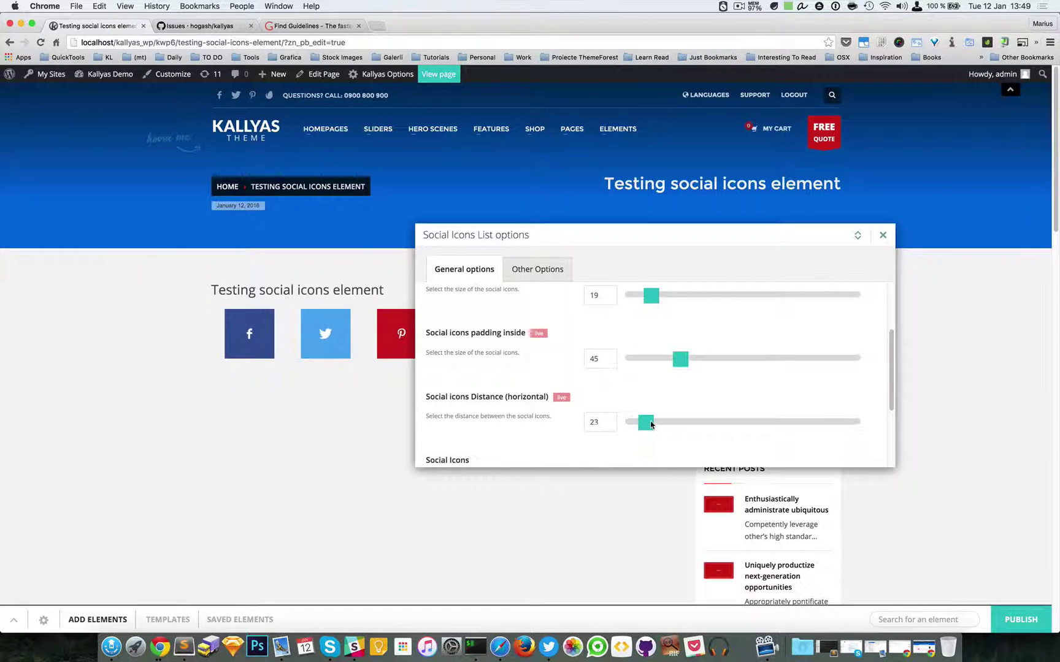
mouse_move(634, 425)
left_mouse_down()
mouse_move(624, 423)
mouse_move(638, 422)
left_mouse_up()
scroll(663, 412, "down", 3)
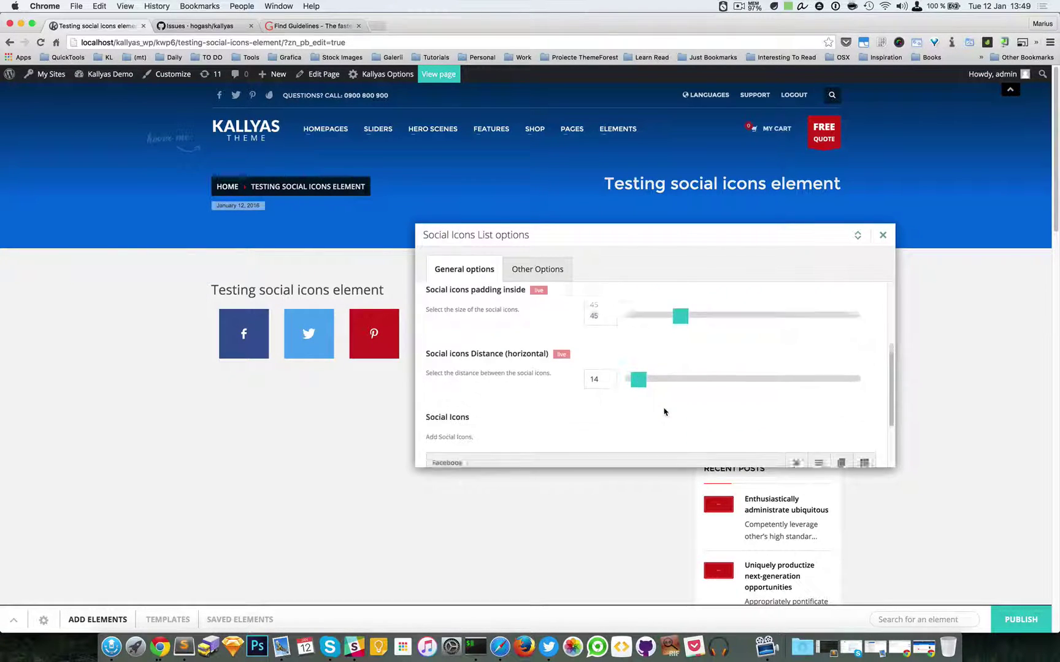
scroll(664, 412, "down", 2)
scroll(667, 409, "down", 2)
scroll(743, 315, "up", 10)
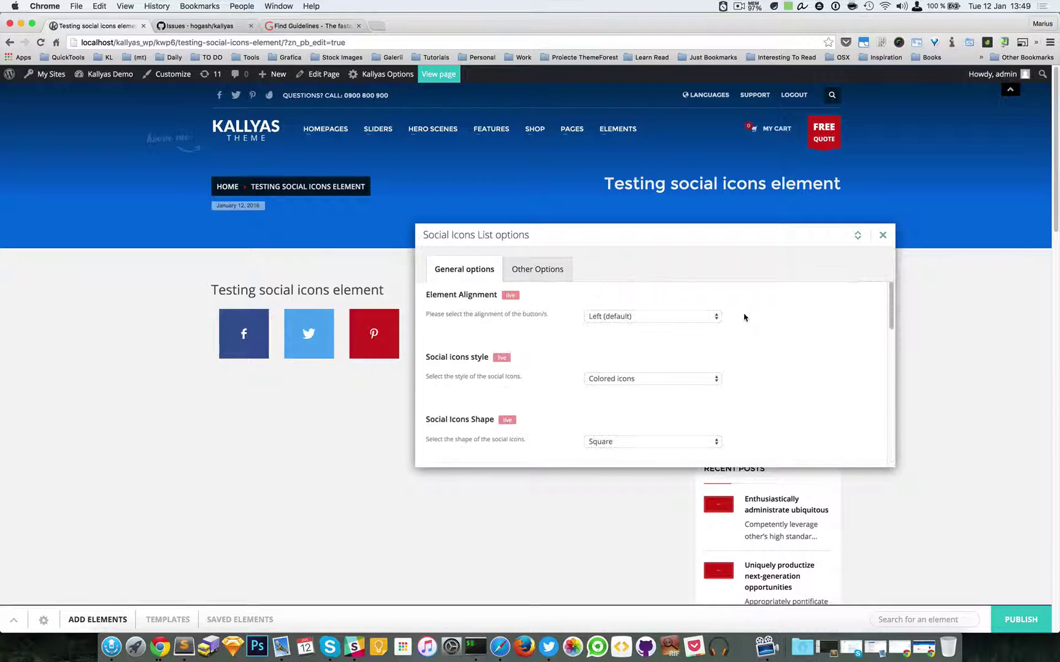
left_click(562, 278)
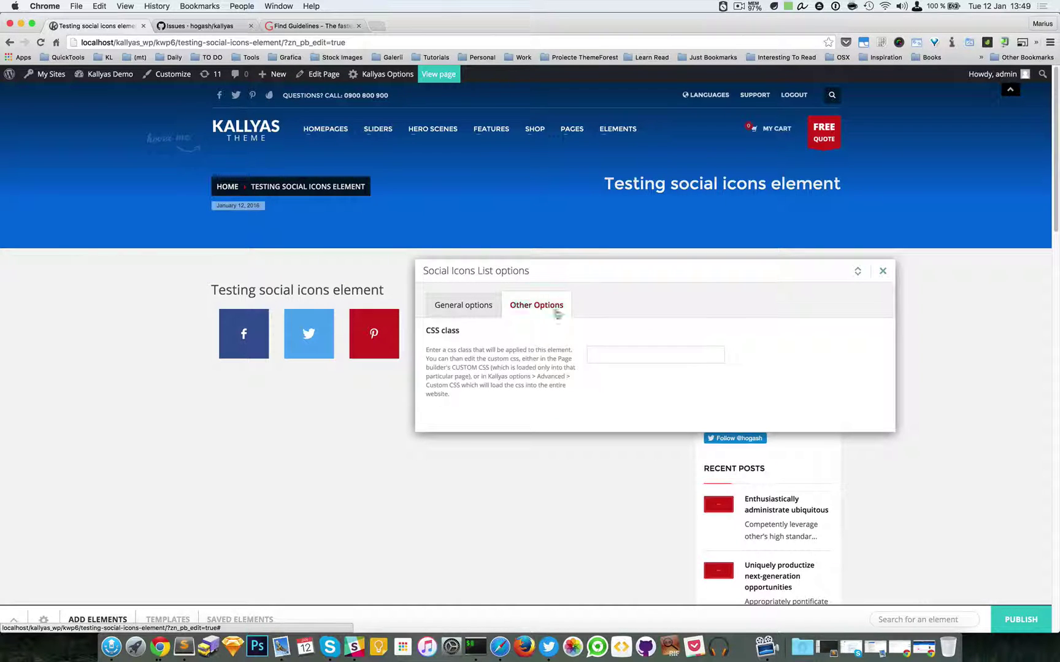
left_click(649, 354)
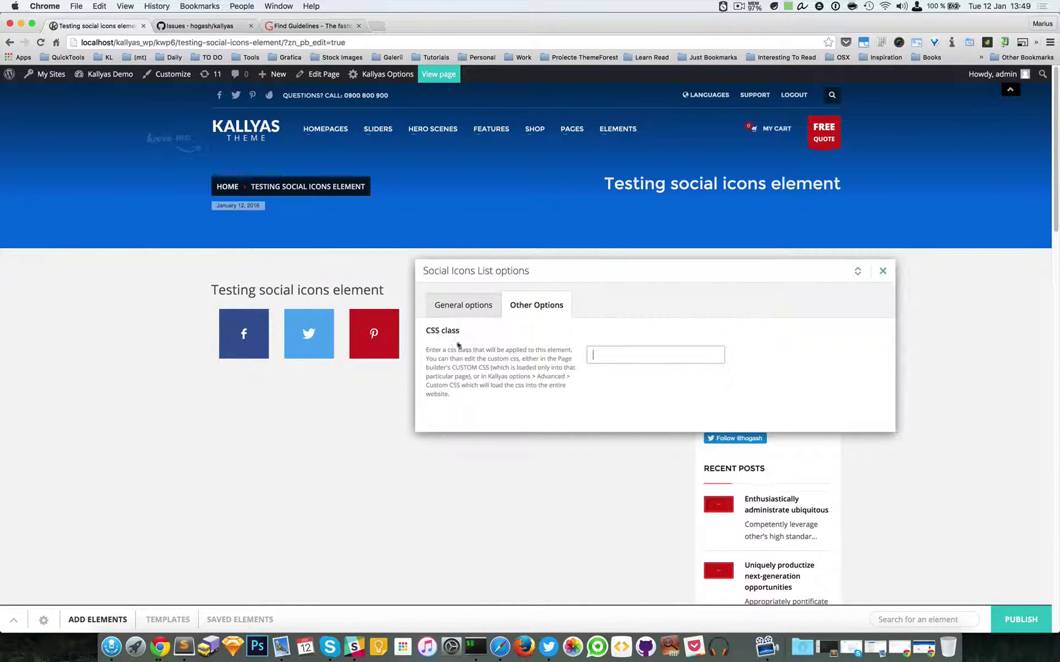
left_click(475, 303)
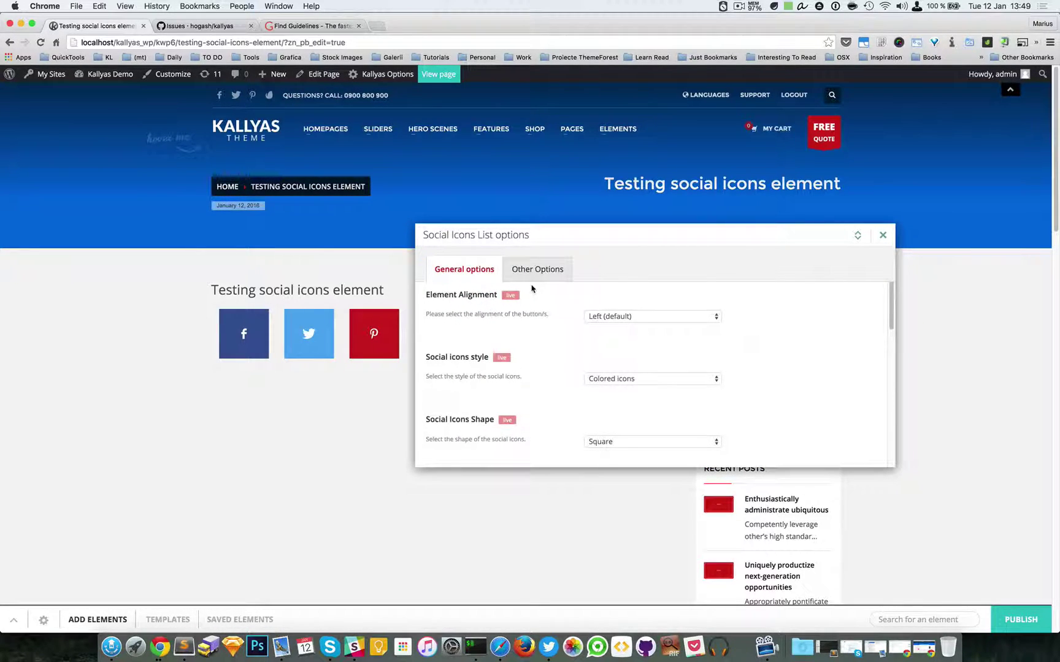
- Save and close the Social Icons List options modal
left_click(882, 236)
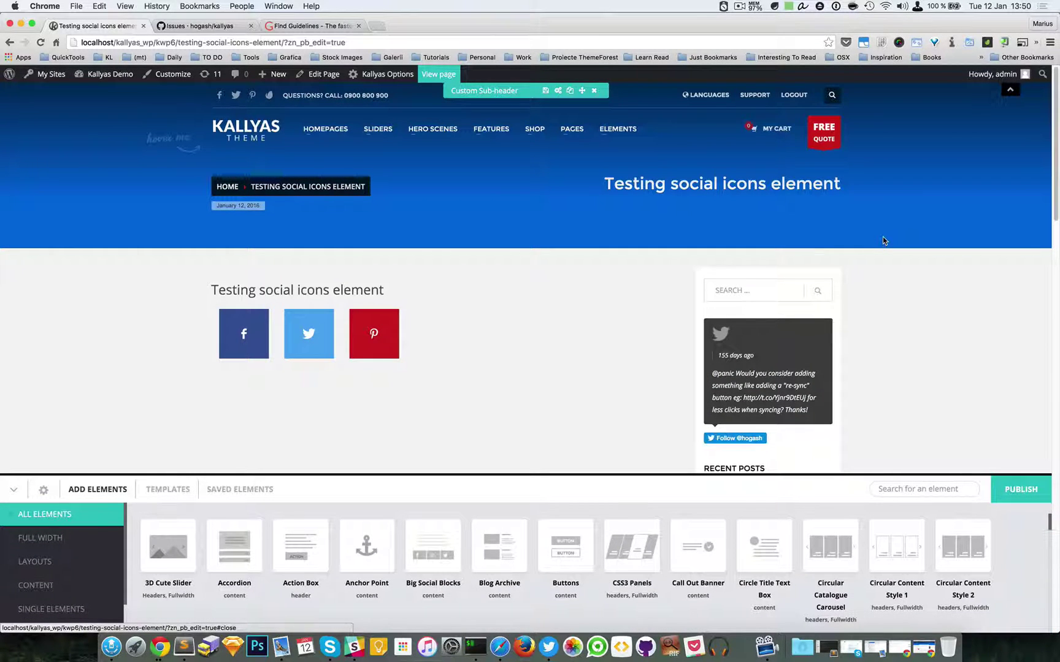